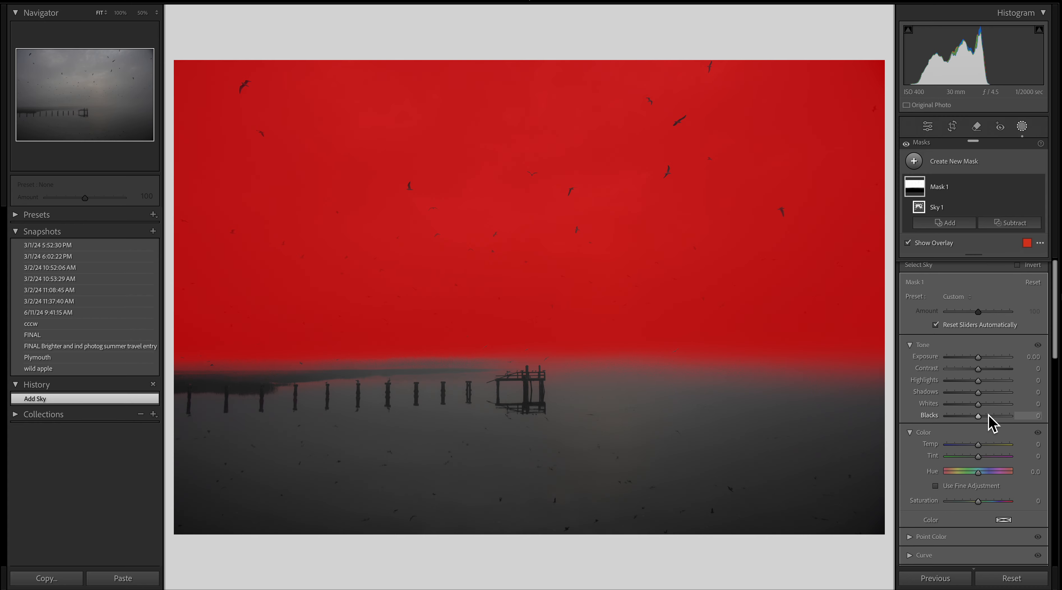
- Set the sky mask's Highlights to 100, Shadows to 42, Whites to 30 and Blacks to -30
scroll(991, 421, down, 1)
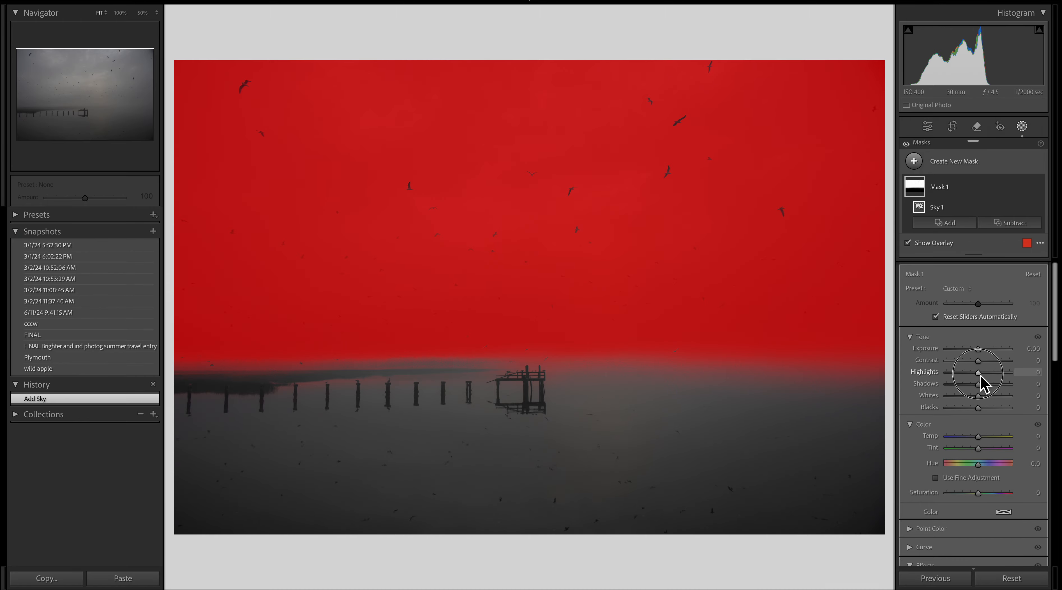
drag(980, 375, 1027, 378)
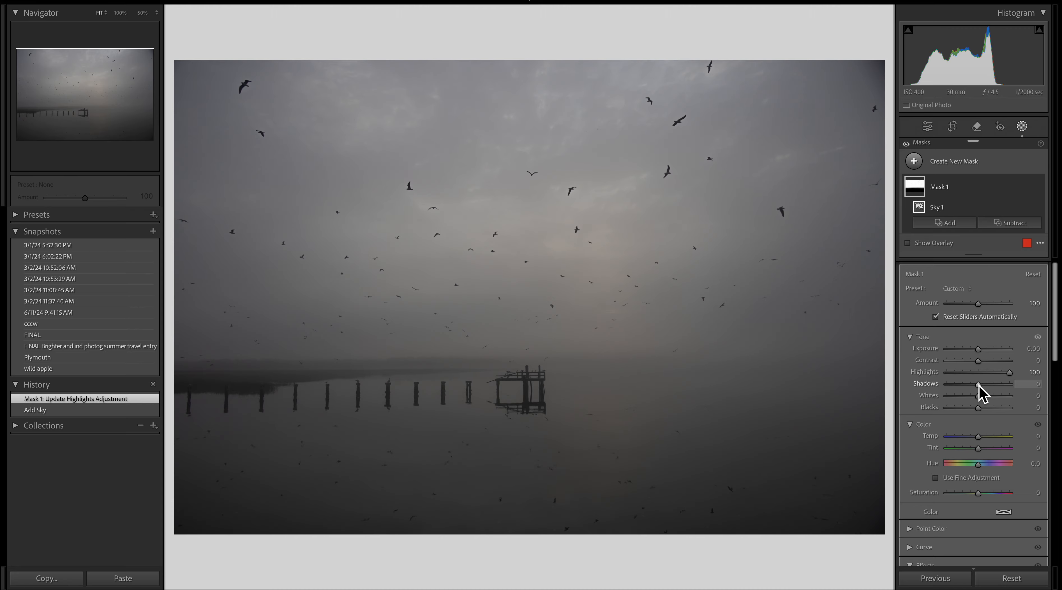
drag(979, 385, 973, 412)
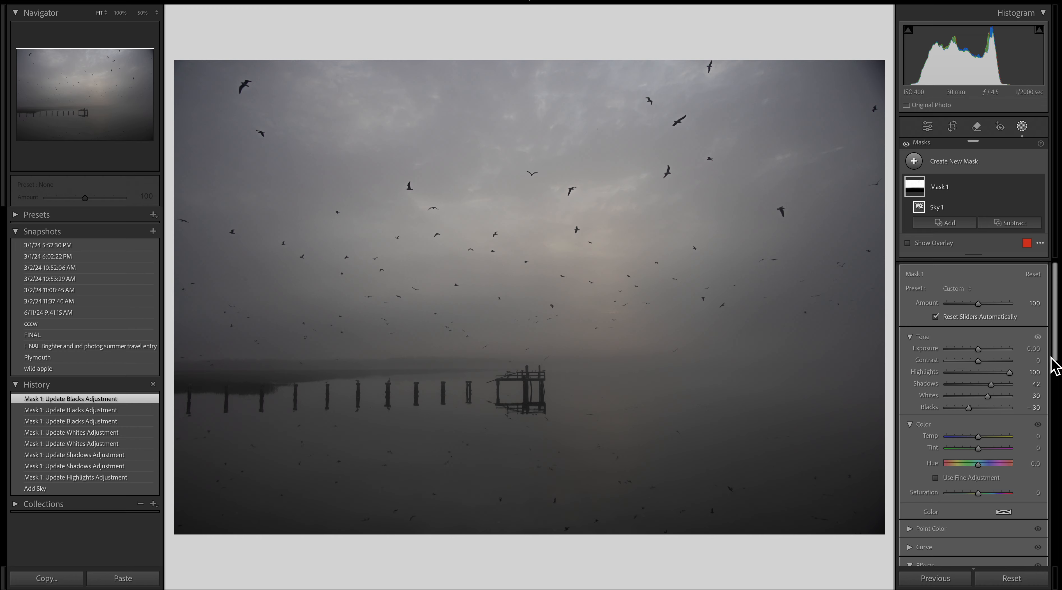
- Set the sky mask's Clarity to 100 and Dehaze to 13
drag(1058, 347, 1055, 394)
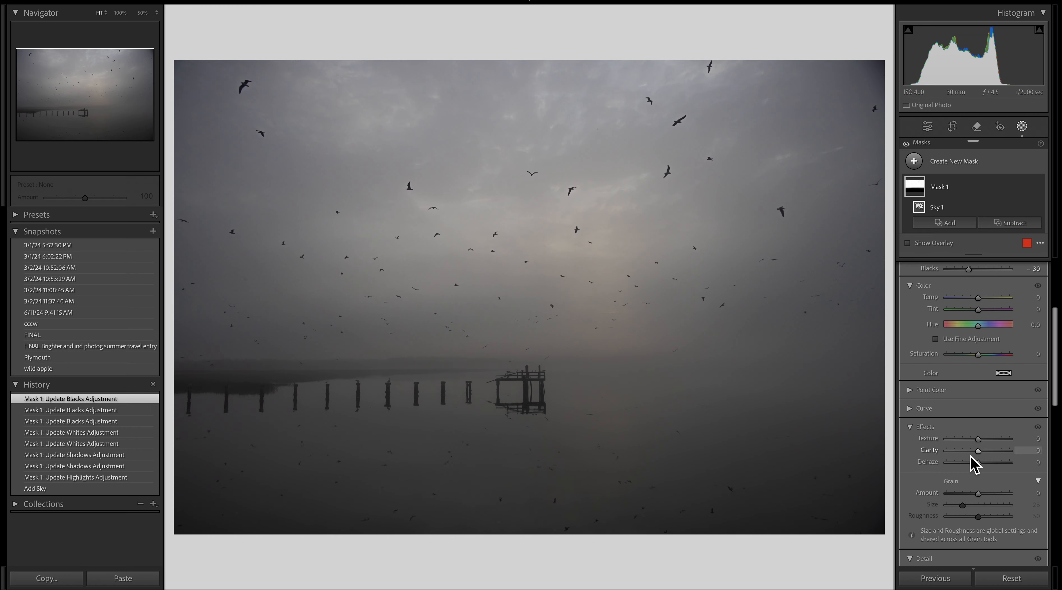
drag(980, 451, 1022, 454)
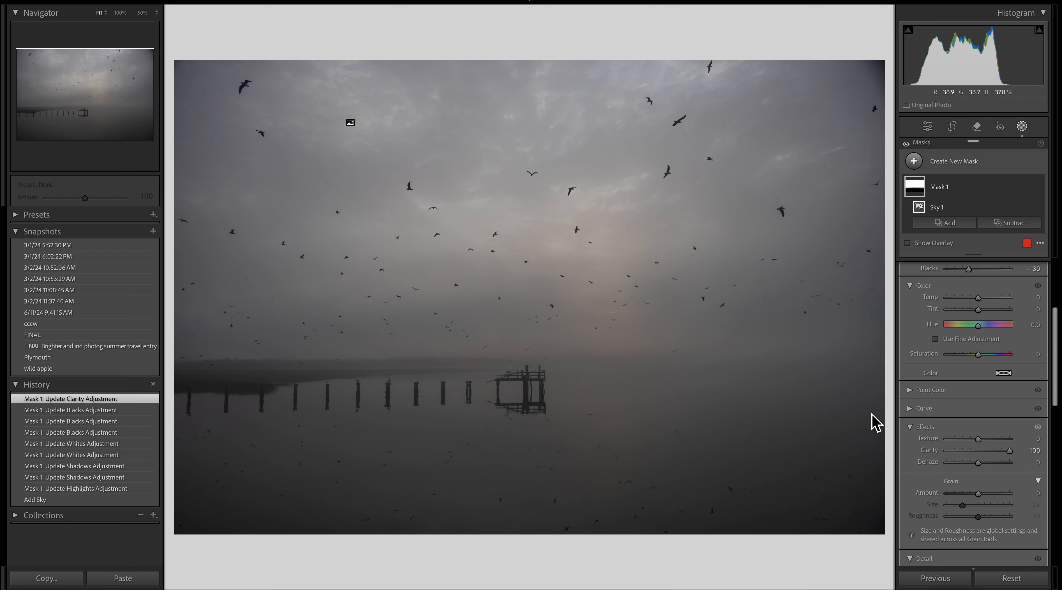
mouse_move(979, 463)
mouse_down()
mouse_move(989, 476)
mouse_move(977, 469)
mouse_up()
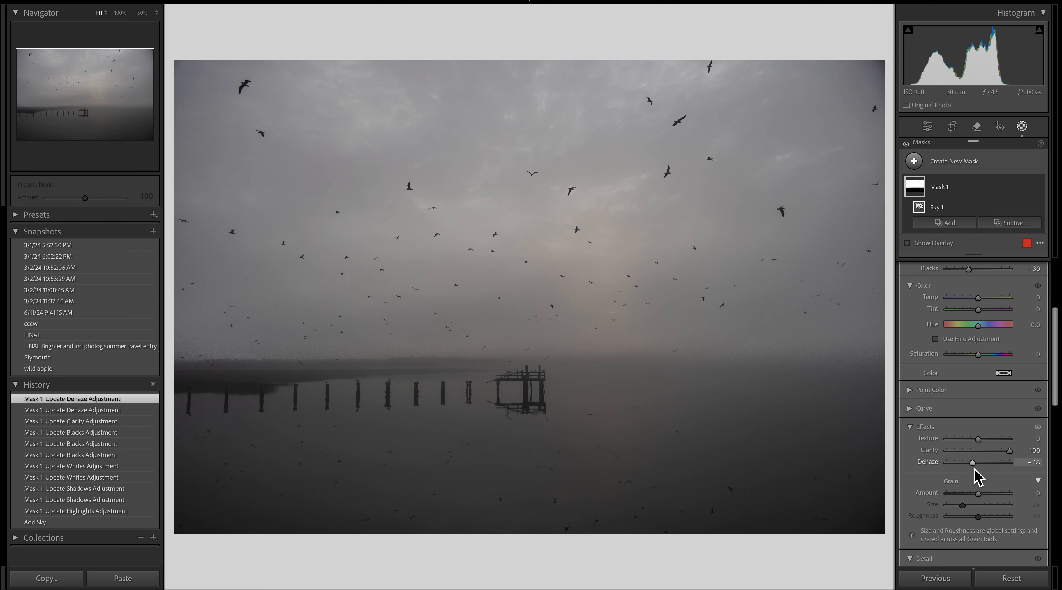
drag(979, 468, 989, 476)
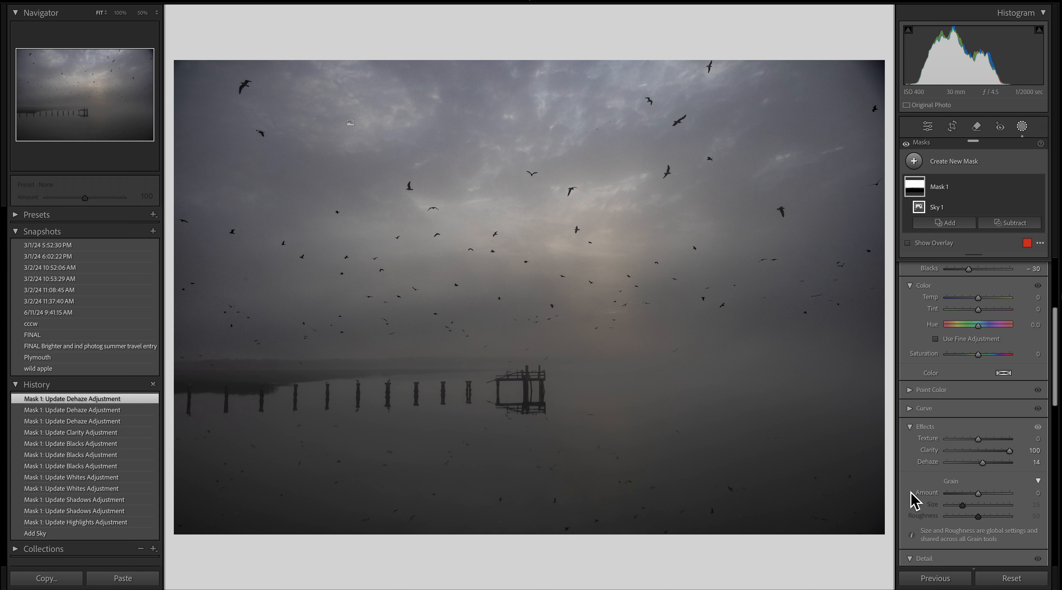
drag(987, 465, 986, 465)
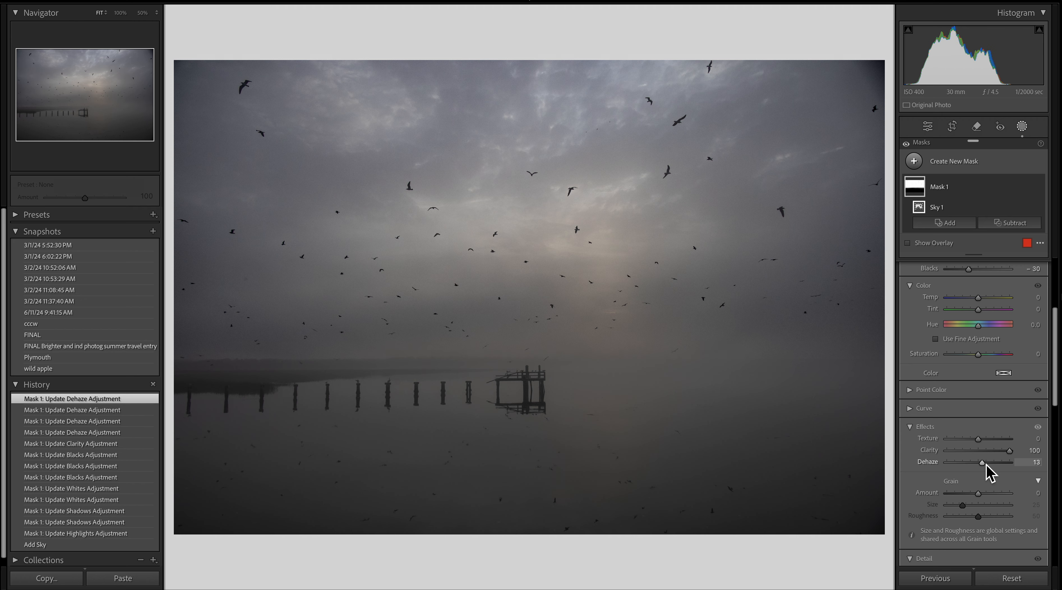
- Warm the sky mask with Temp 34 and Tint 11, and raise its Saturation to 12
scroll(998, 415, up, 5)
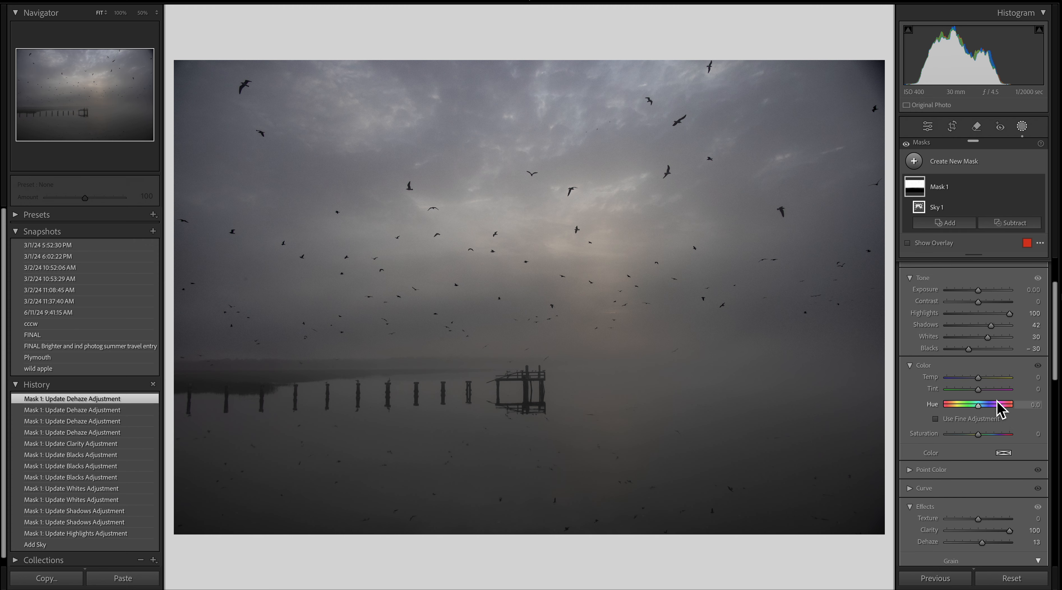
drag(980, 380, 985, 380)
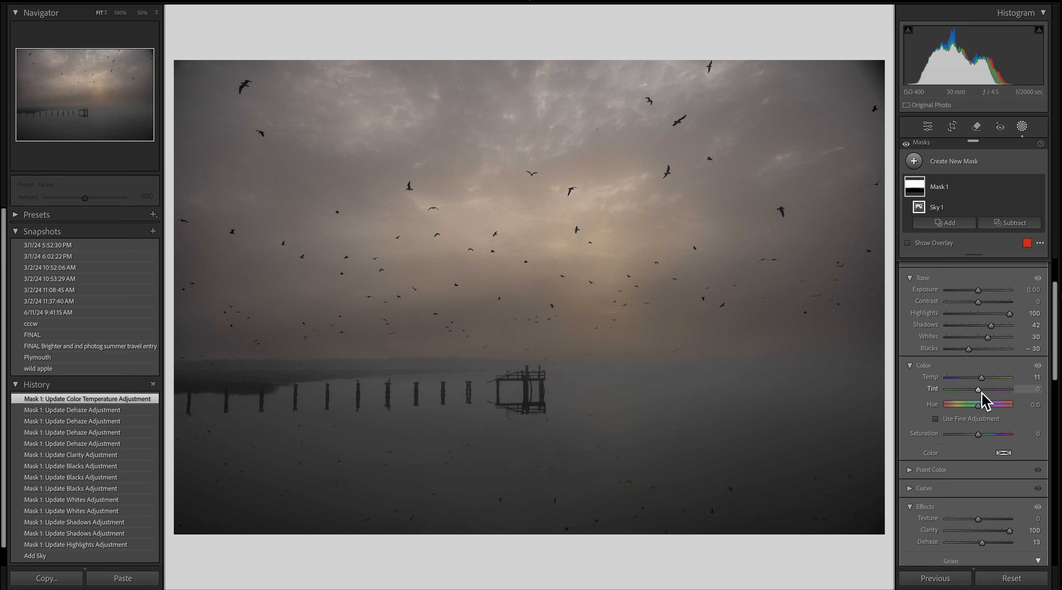
drag(983, 393, 985, 396)
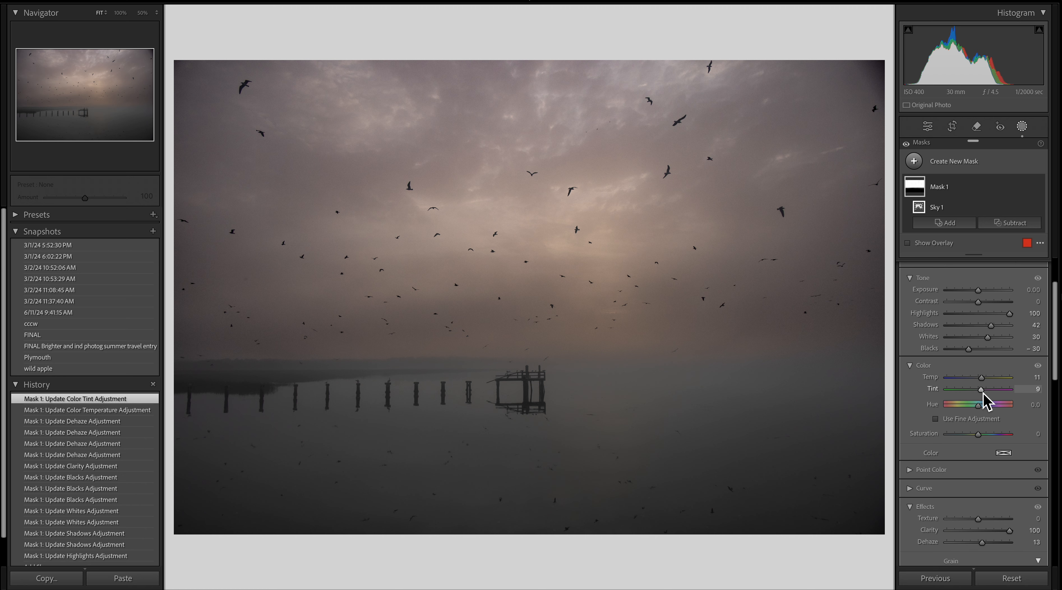
drag(983, 392, 985, 393)
drag(985, 393, 986, 393)
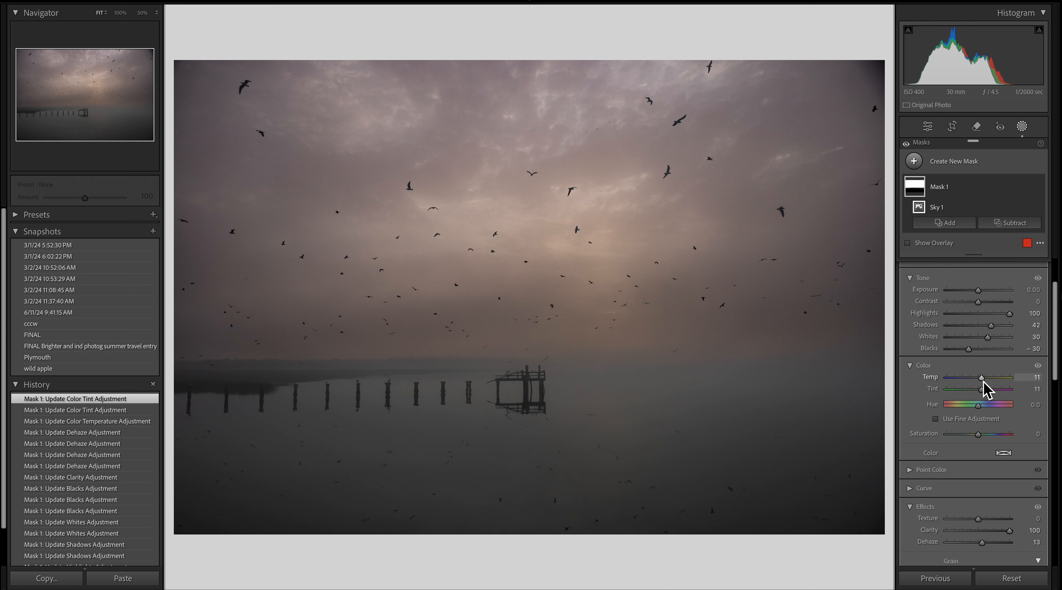
drag(984, 382, 986, 384)
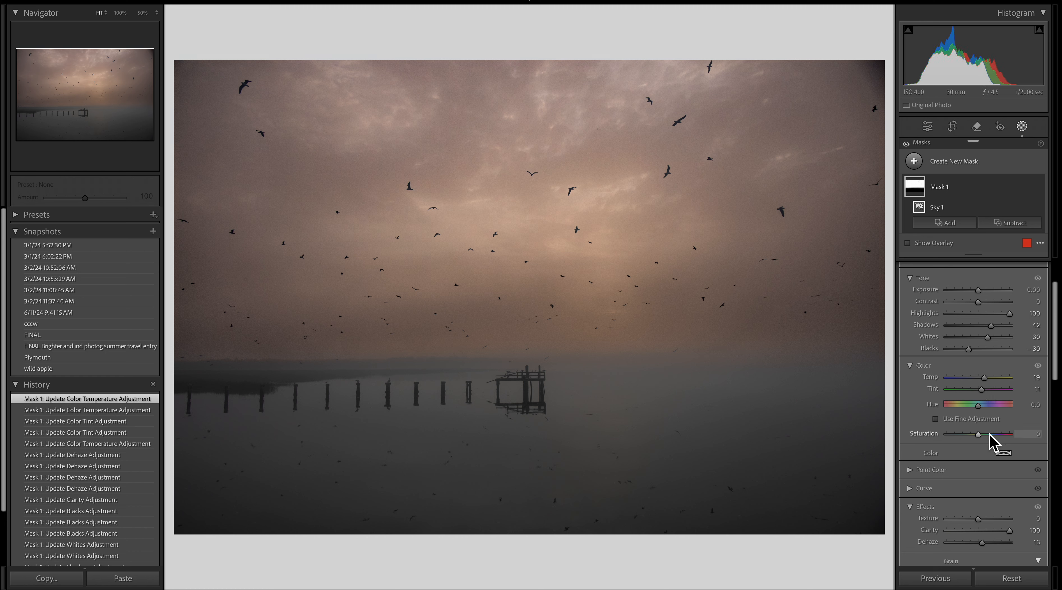
drag(980, 437, 980, 437)
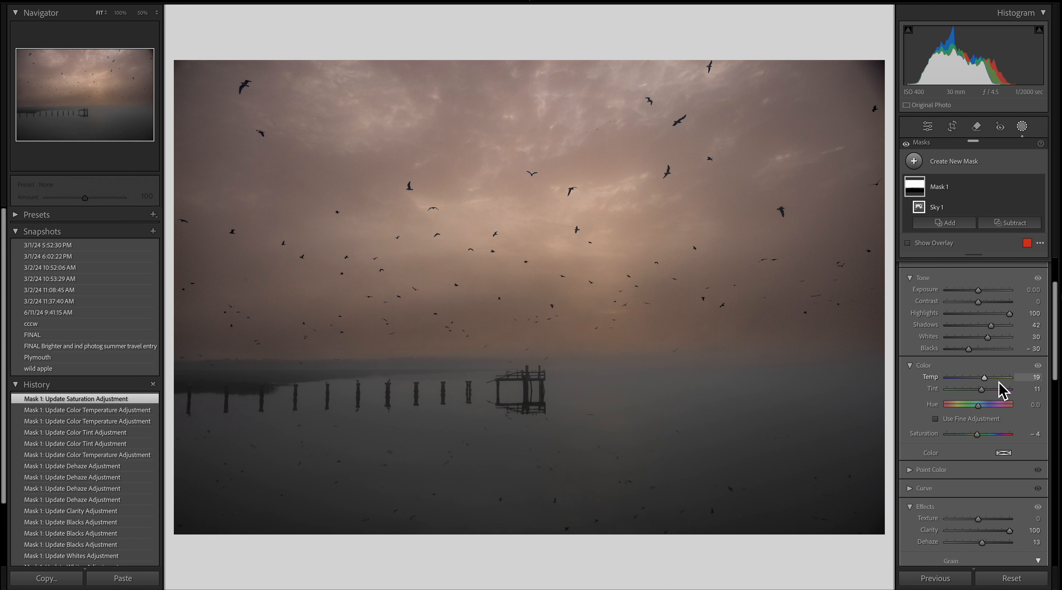
mouse_move(993, 388)
mouse_down()
mouse_move(979, 386)
mouse_move(996, 390)
mouse_up()
mouse_move(977, 435)
mouse_down()
mouse_move(955, 444)
mouse_move(985, 450)
mouse_move(958, 442)
mouse_move(982, 441)
mouse_up()
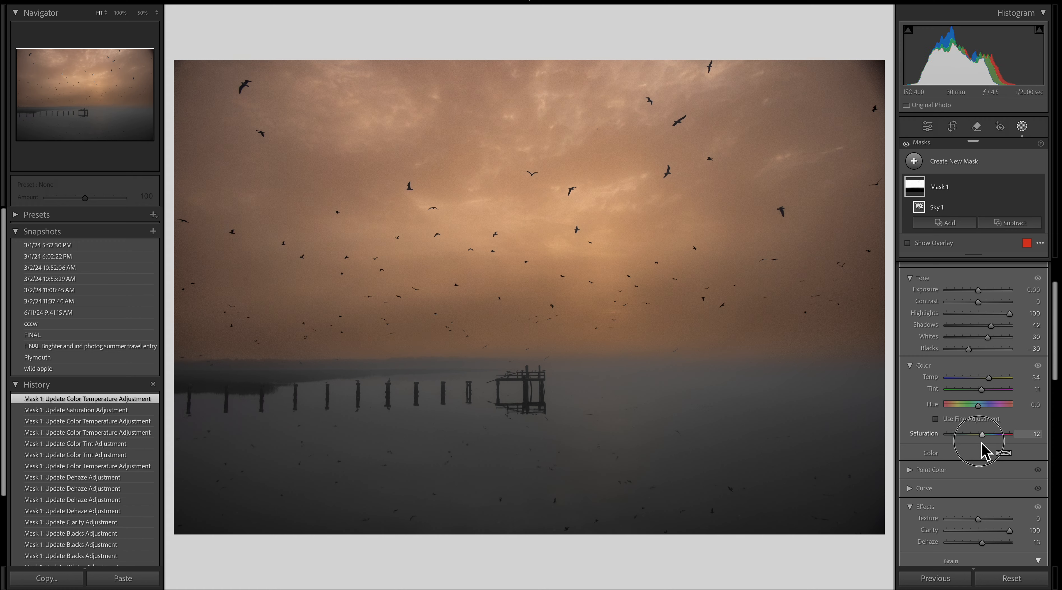
- Cool the sky mask back to Temp -3 and Tint 7
mouse_move(986, 390)
mouse_down()
mouse_move(1001, 395)
mouse_move(979, 399)
mouse_move(986, 403)
mouse_move(991, 385)
mouse_move(979, 387)
mouse_up()
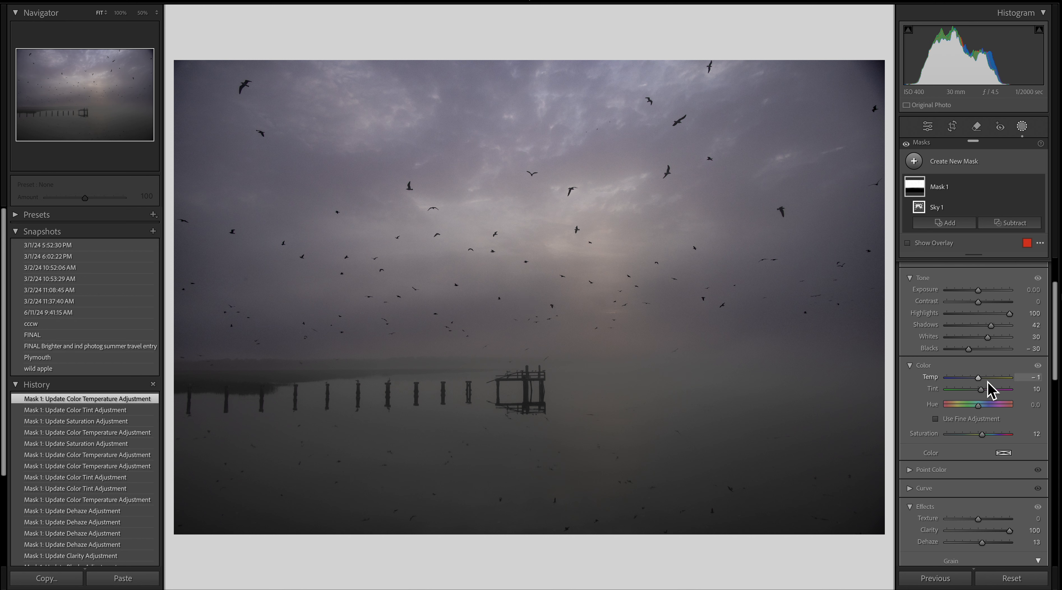
drag(982, 389, 984, 384)
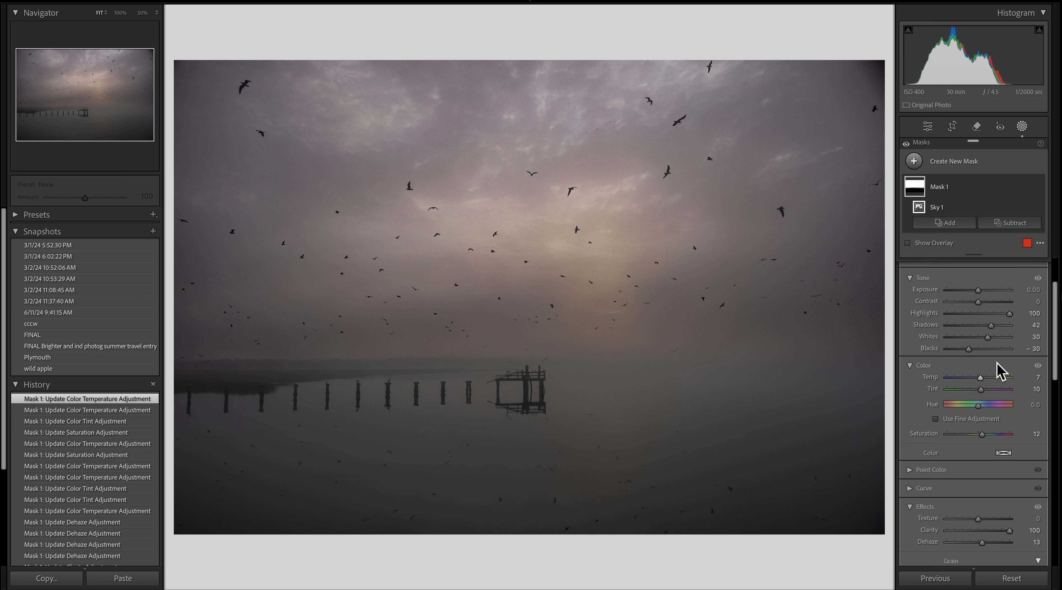
drag(984, 391, 984, 392)
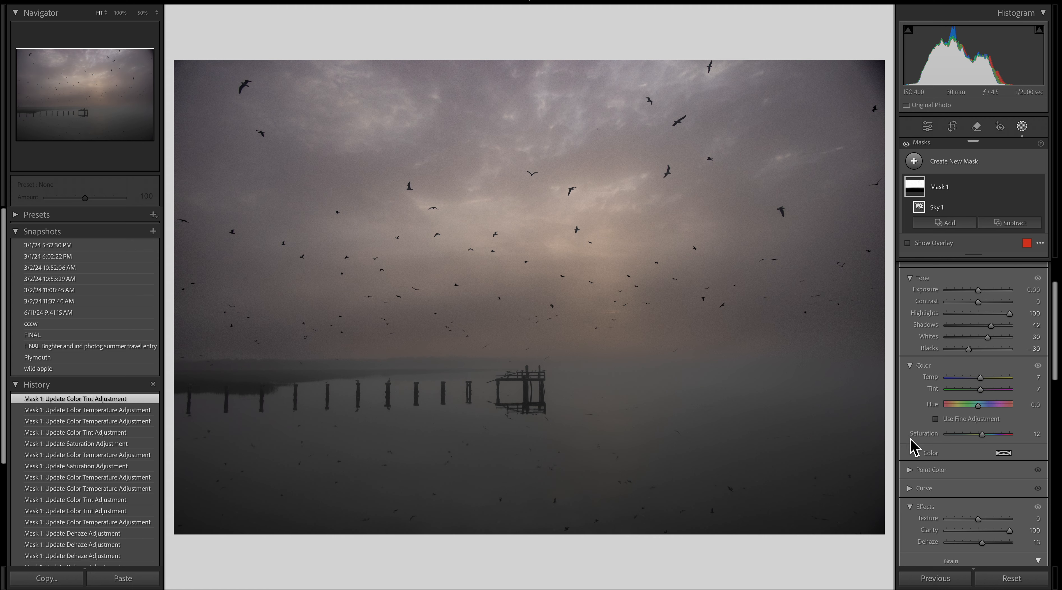
drag(981, 378, 979, 381)
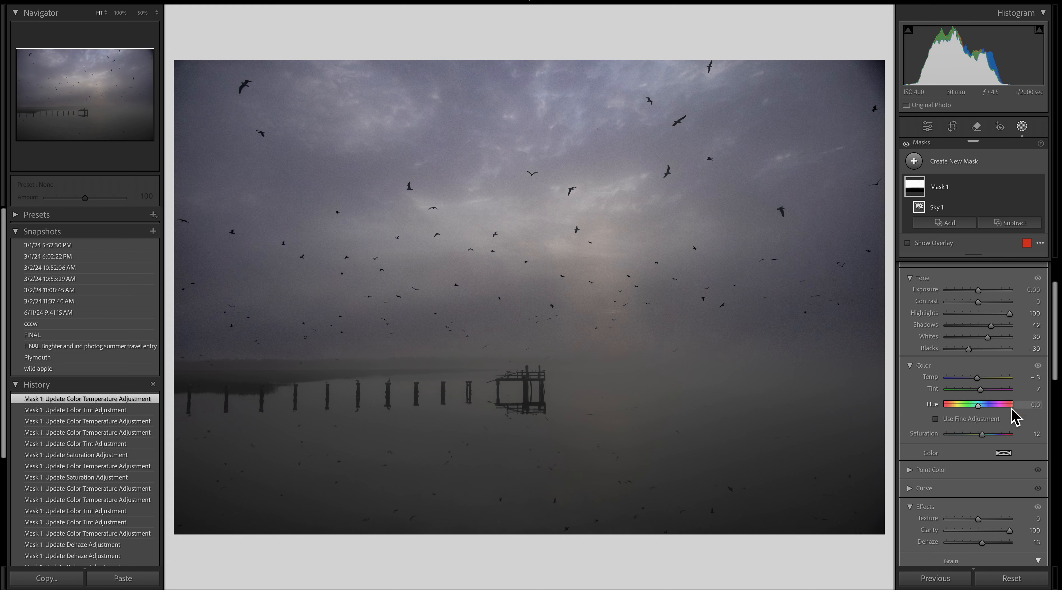
- Raise the sky mask's Exposure to 0.42
scroll(1000, 316, up, 2)
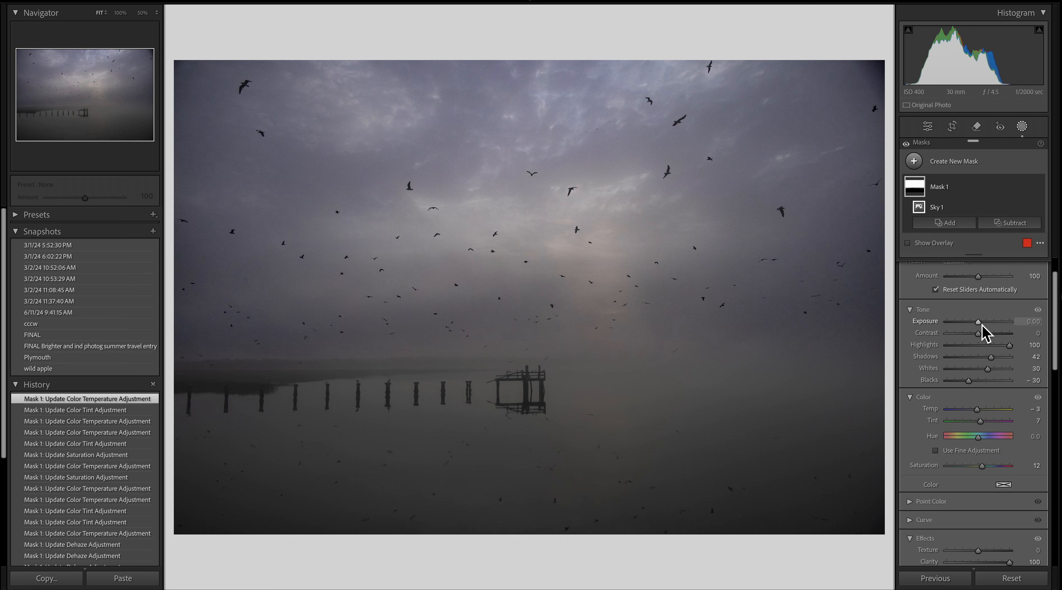
drag(983, 327, 987, 327)
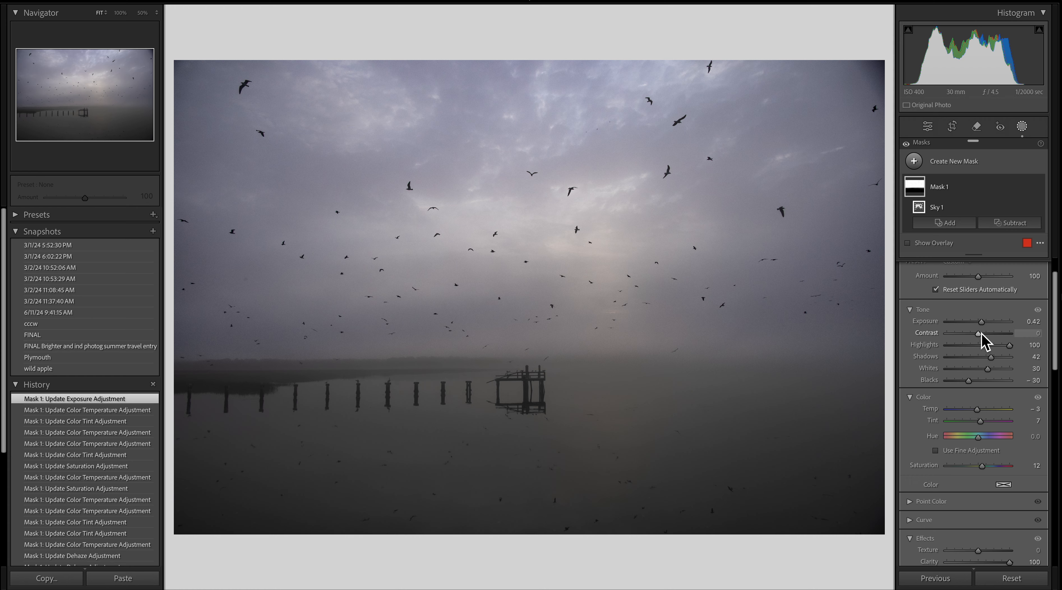
- Create a new Radial Gradient mask
key(m)
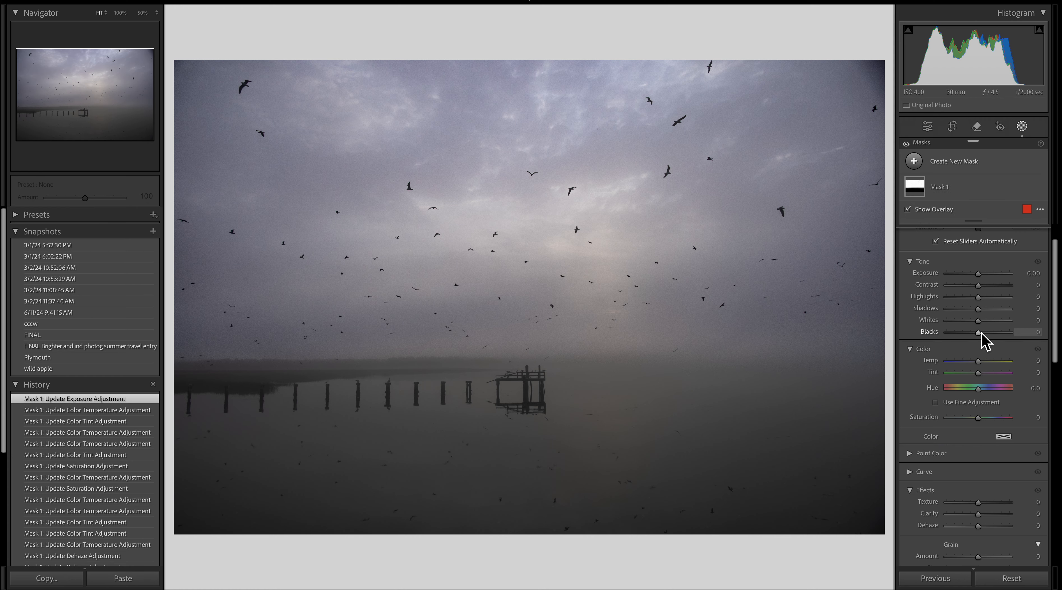
key(m)
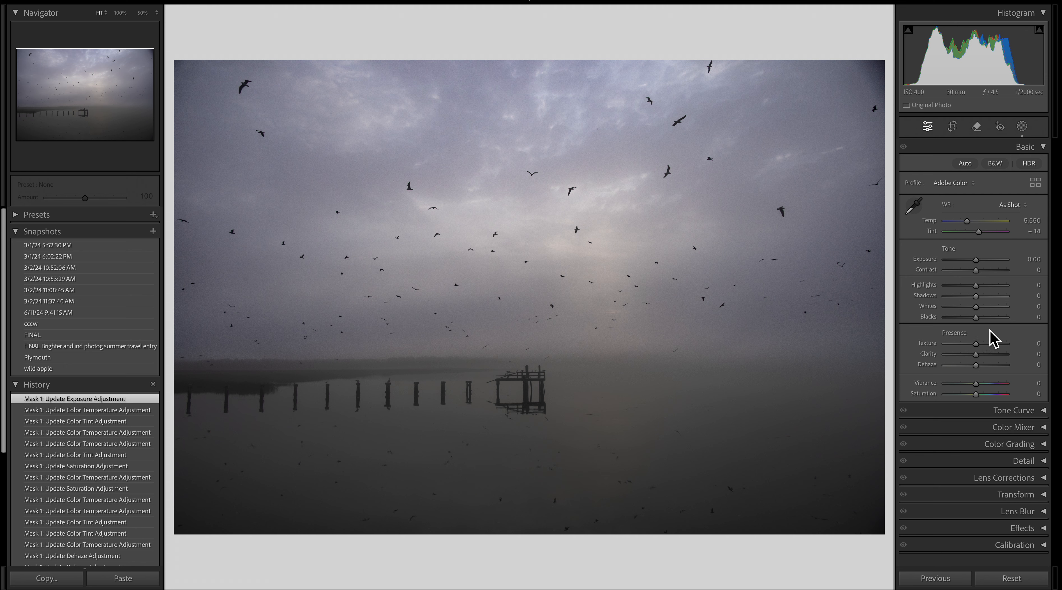
click(1024, 128)
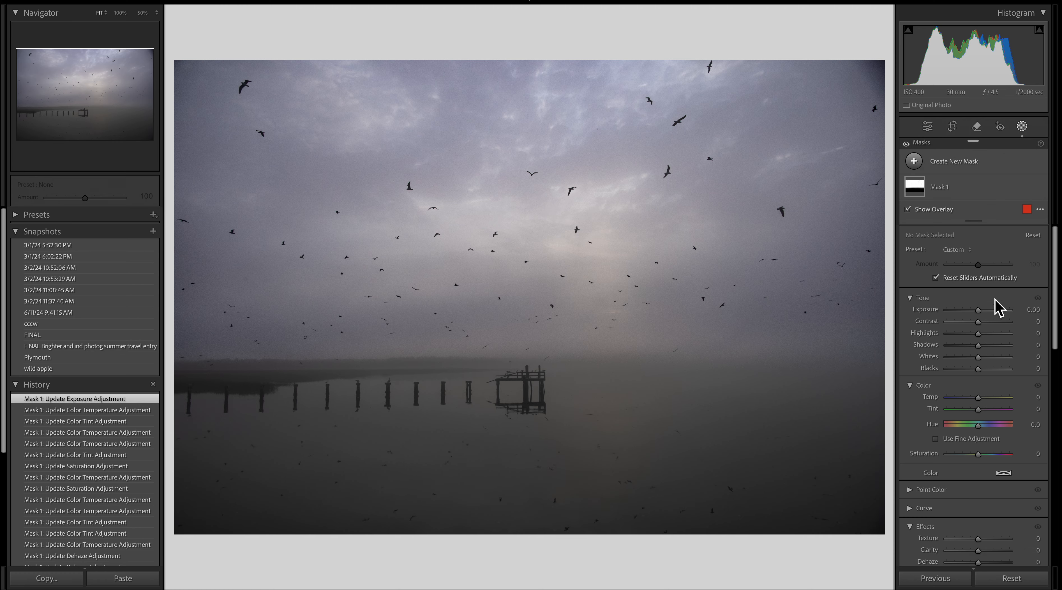
click(965, 163)
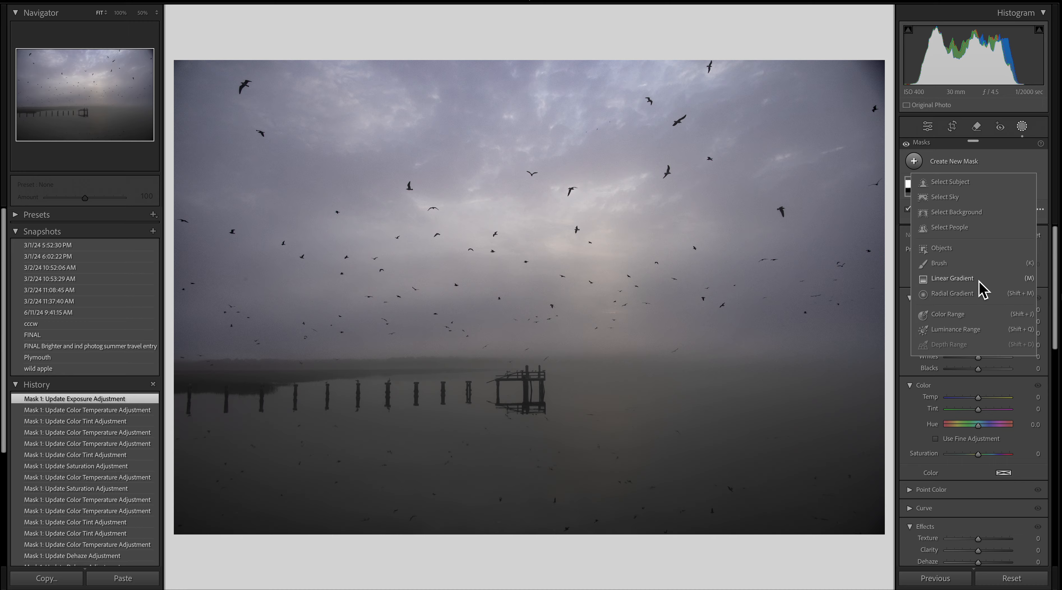
click(980, 293)
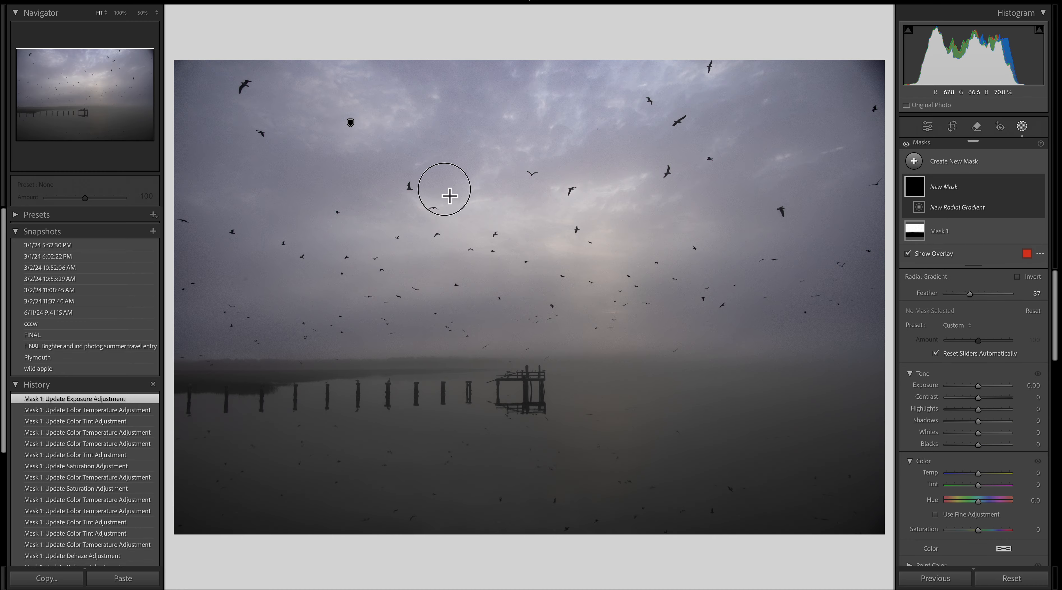
- Draw a radial gradient across the centre of the sky and set its Feather to 80
mouse_move(442, 184)
mouse_down()
mouse_move(502, 254)
mouse_move(621, 304)
mouse_move(743, 317)
mouse_up()
mouse_move(472, 190)
mouse_down()
mouse_move(591, 240)
mouse_move(564, 230)
mouse_up()
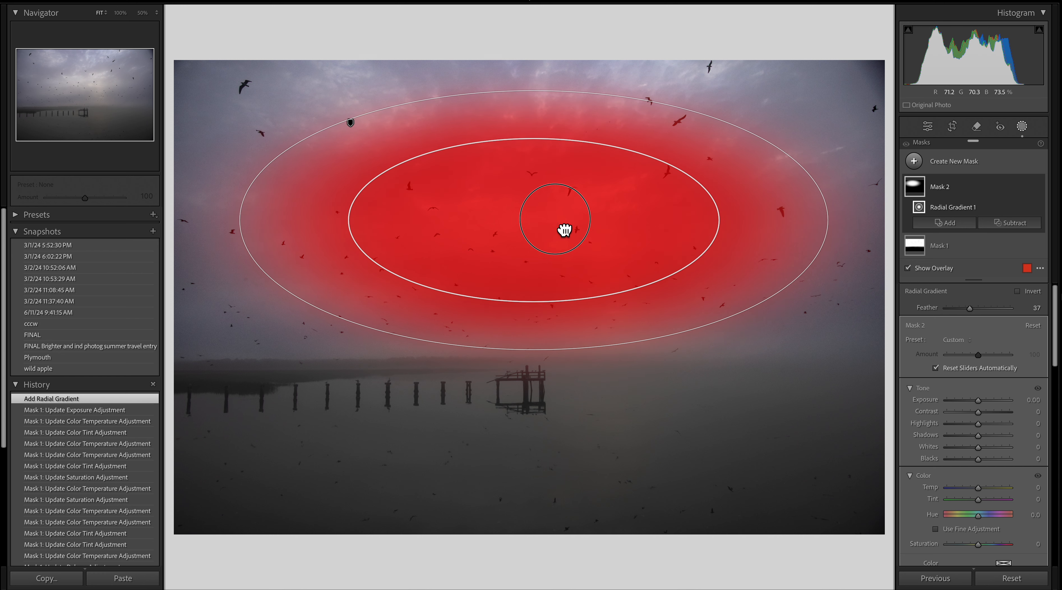
drag(542, 306, 541, 252)
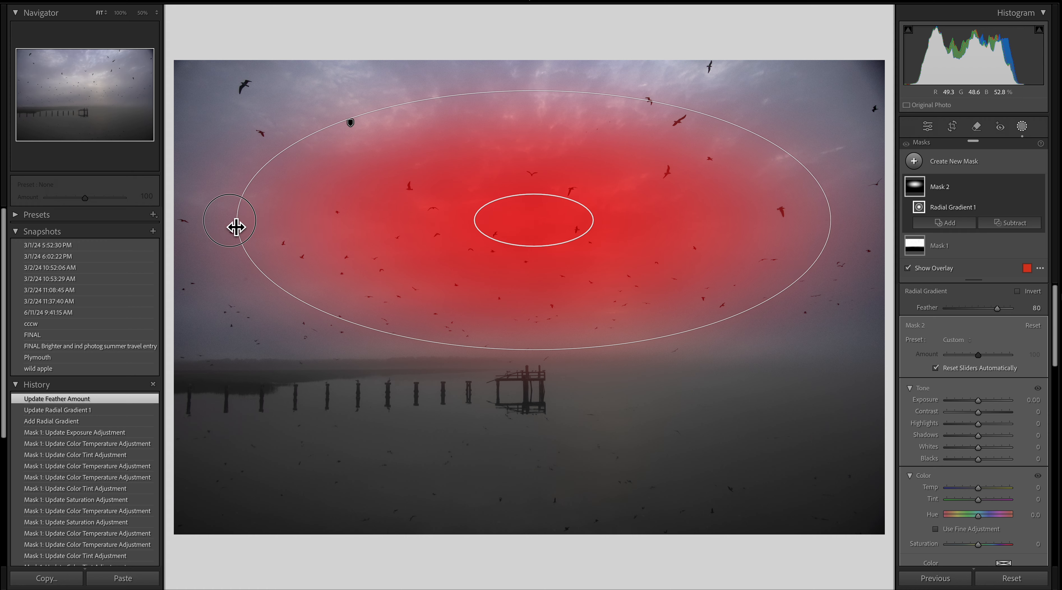
- Stretch the radial gradient wider and taller so it covers most of the sky down to the pier
drag(236, 227, 197, 227)
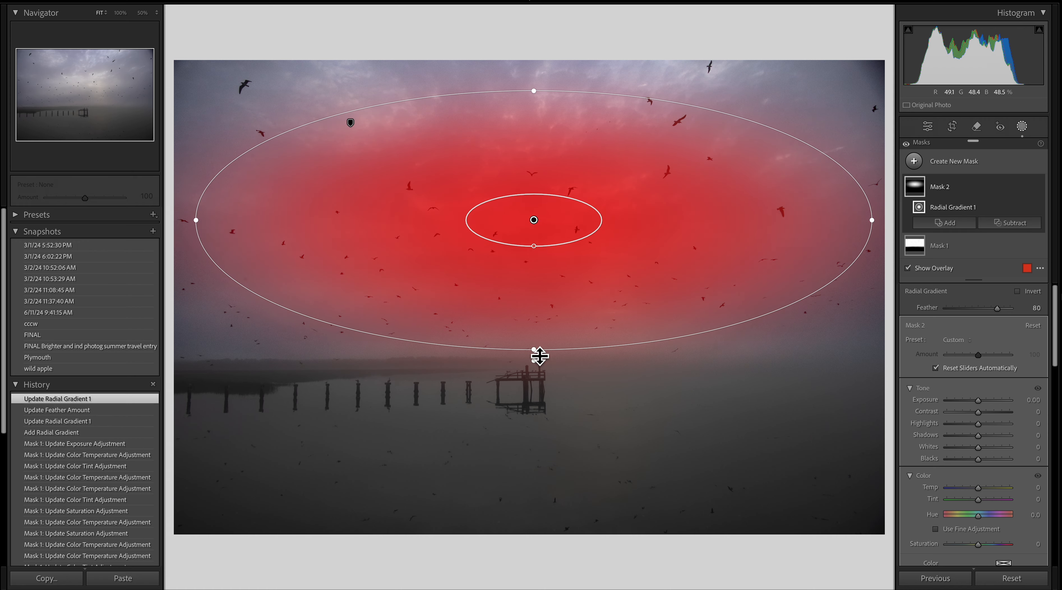
drag(540, 357, 543, 393)
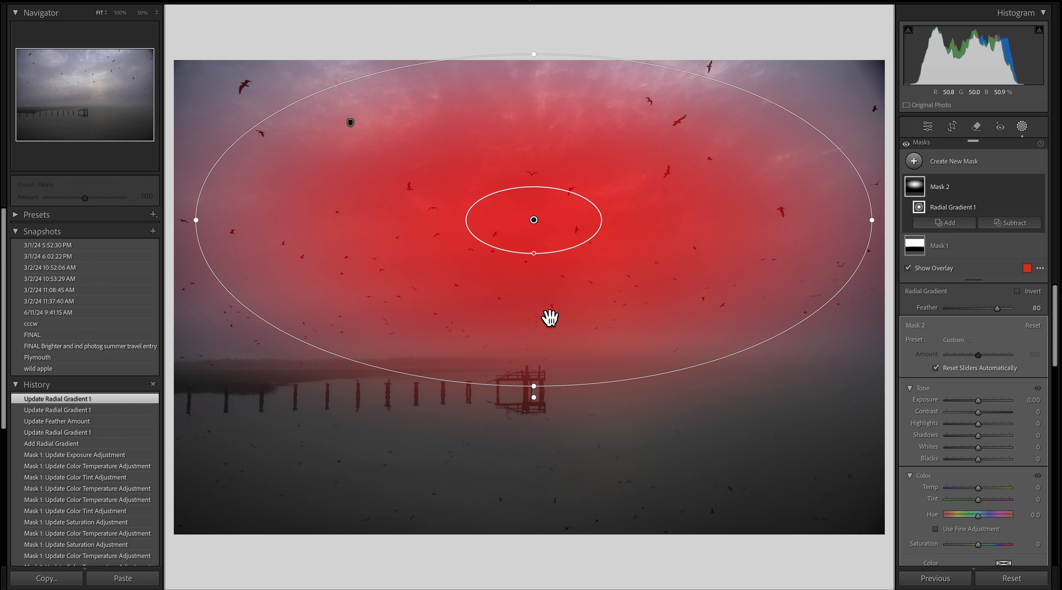
drag(541, 394, 547, 432)
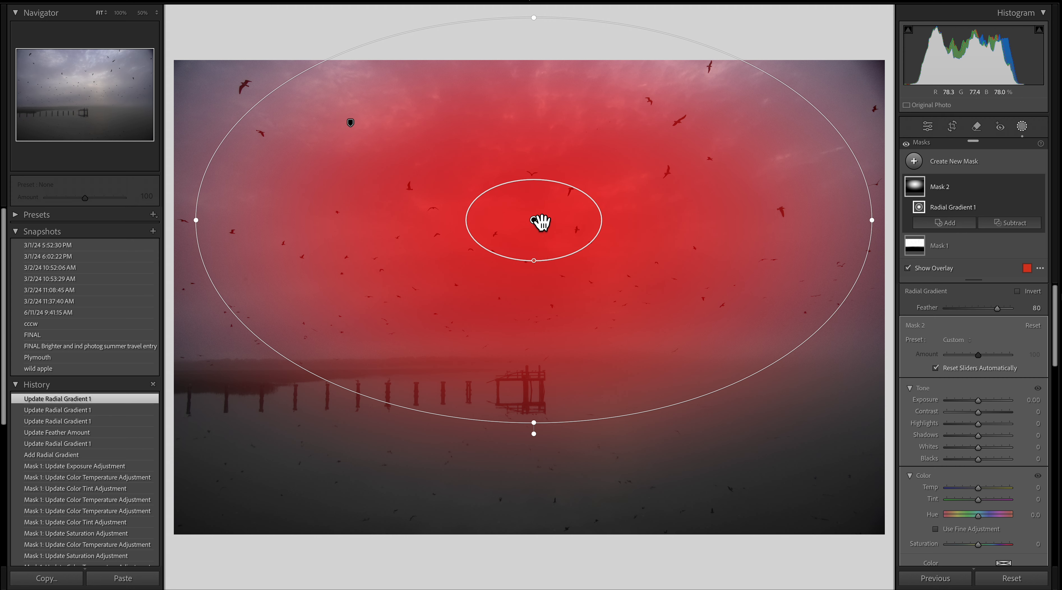
drag(540, 222, 545, 223)
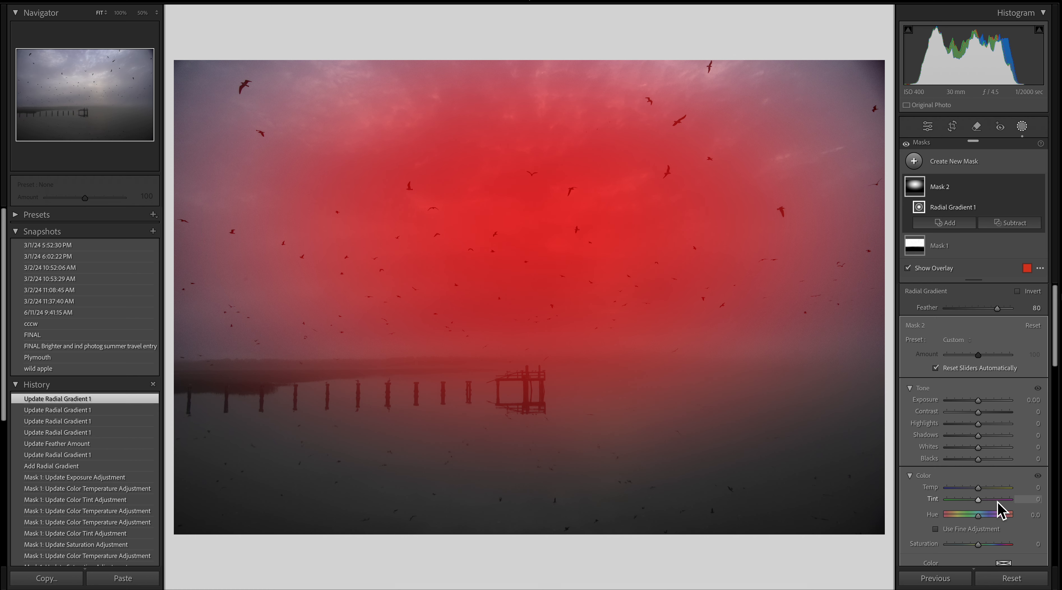
- Tint the radial gradient mask warm and pink with Temp 22 and Tint 33
key(o)
drag(984, 493, 997, 500)
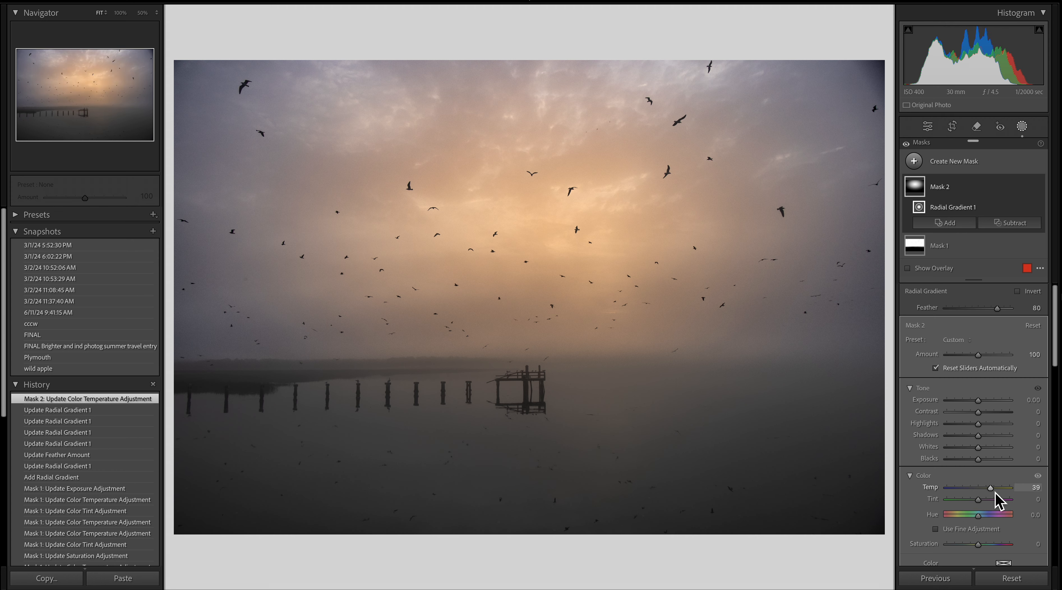
drag(995, 500, 989, 501)
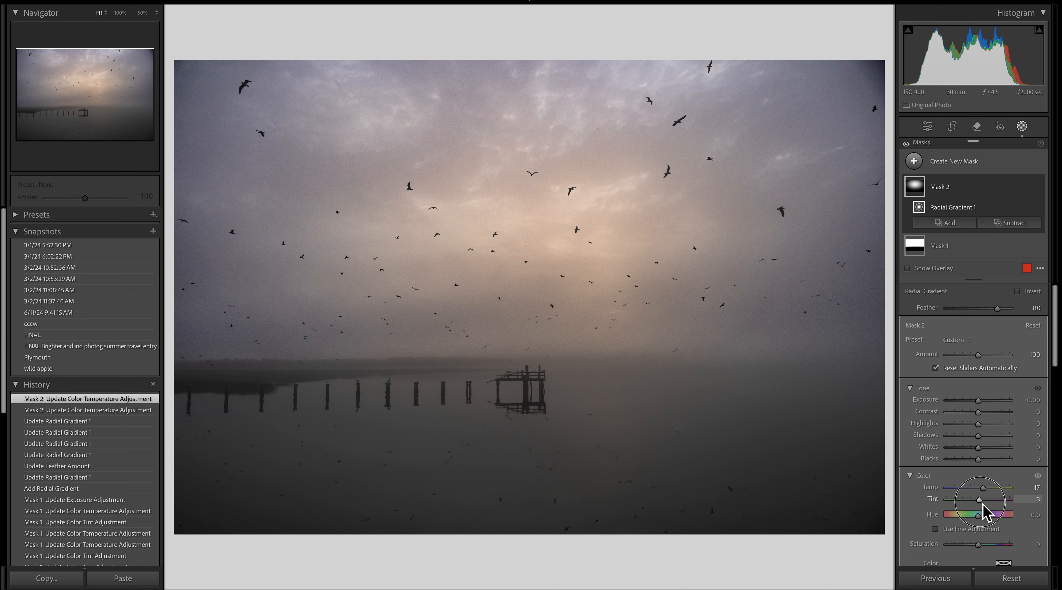
drag(987, 503, 991, 491)
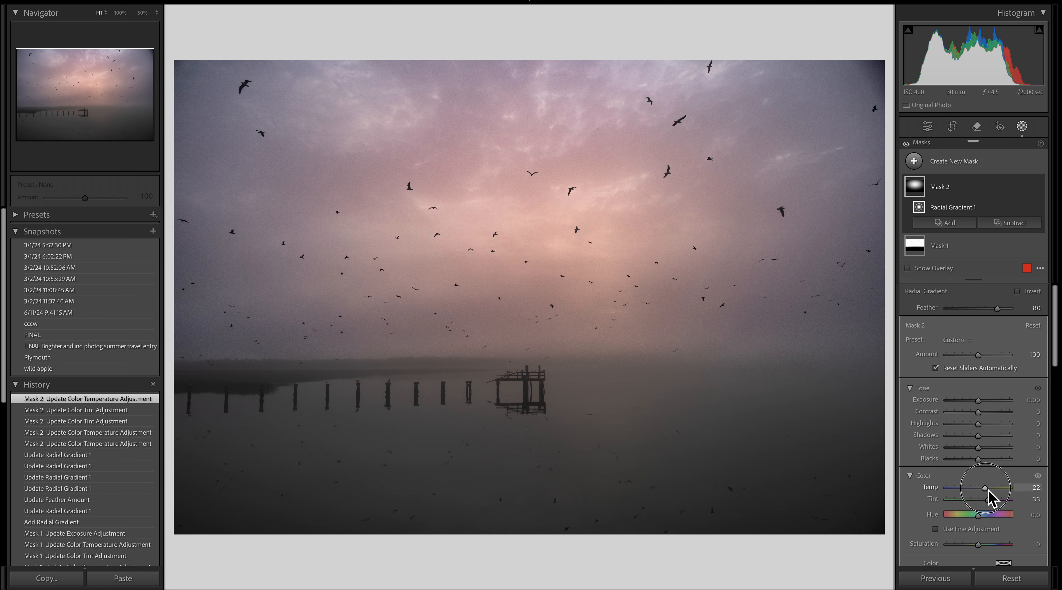
- Warm the sky radial gradient further to Temp 33 and lower its Texture to -3 and Clarity to -11
drag(989, 491, 992, 491)
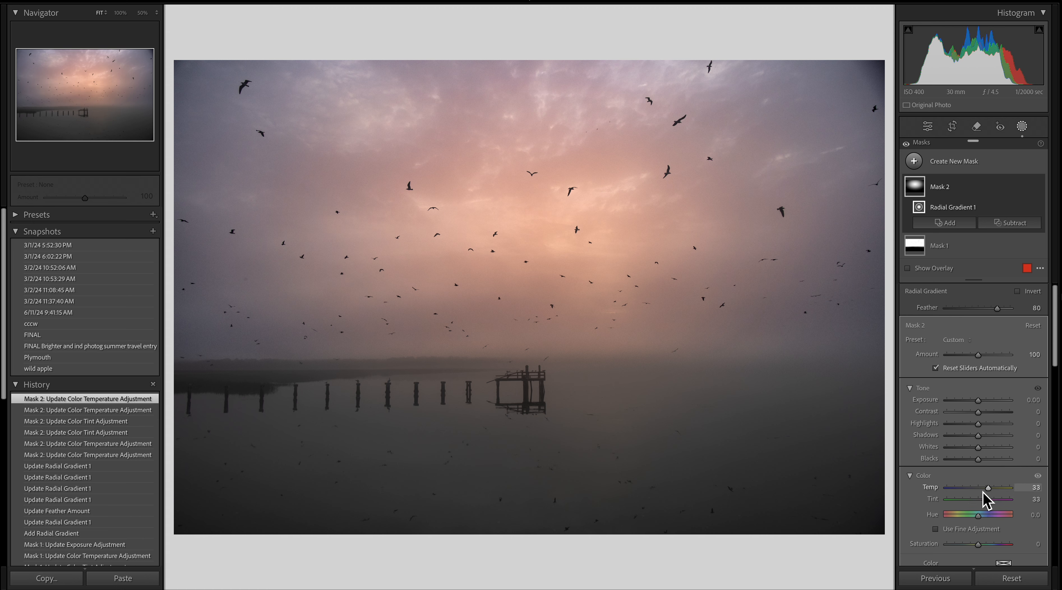
scroll(1005, 473, down, 2)
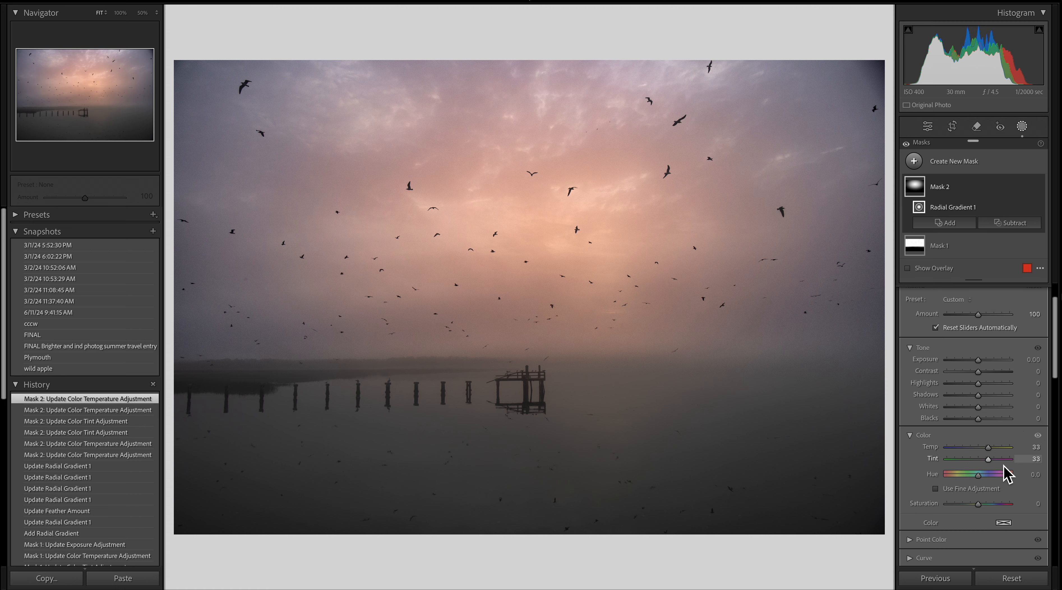
scroll(1004, 472, down, 4)
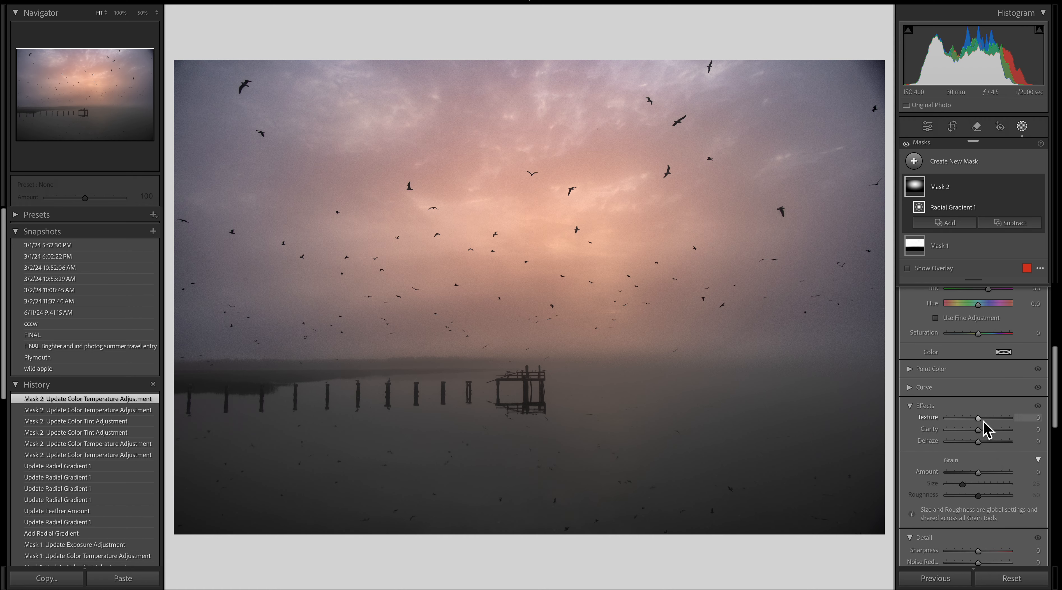
mouse_move(982, 421)
mouse_down()
mouse_move(927, 426)
mouse_move(1007, 428)
mouse_move(977, 433)
mouse_up()
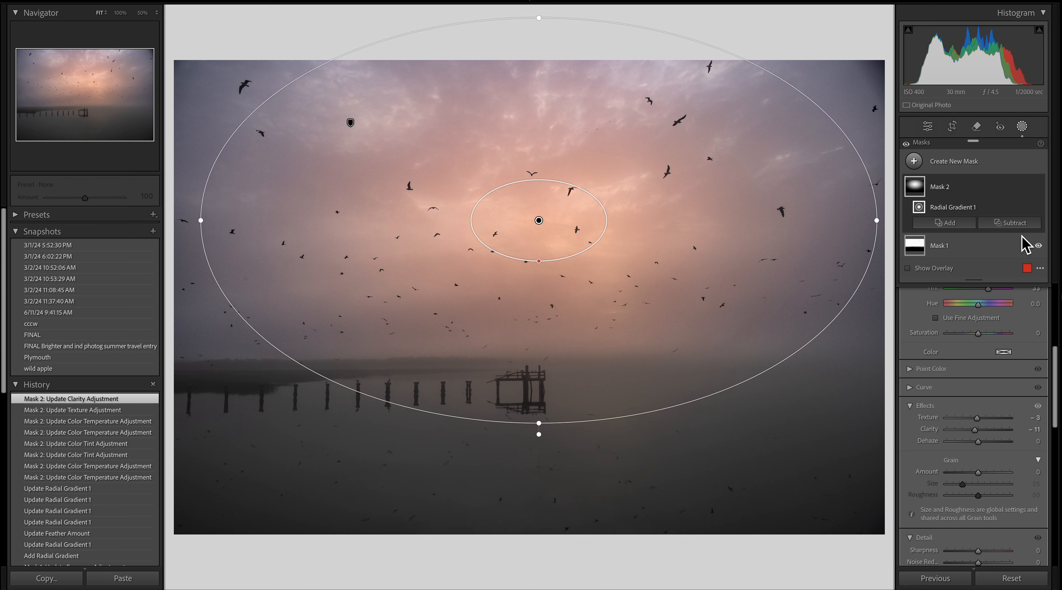
- Create a new Linear Gradient mask drawn from the photo's bottom edge up to just above the horizon
click(1026, 245)
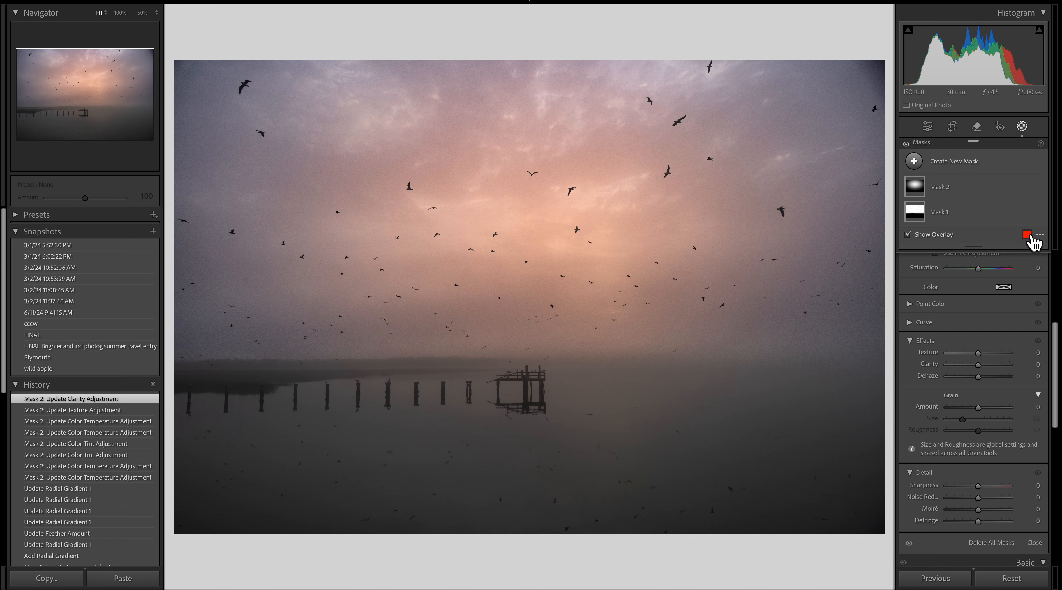
click(1024, 129)
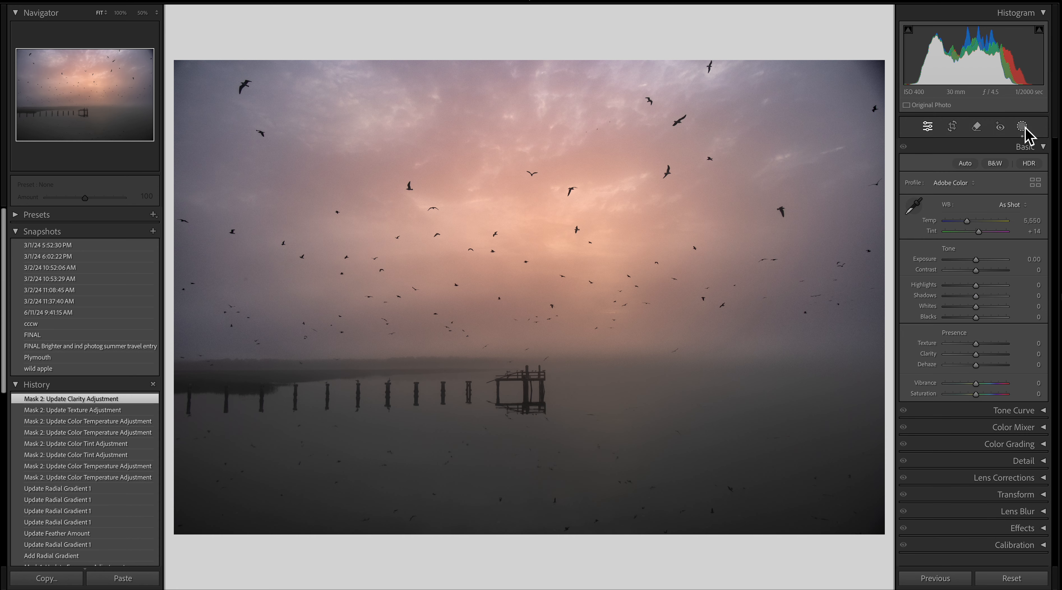
click(1024, 132)
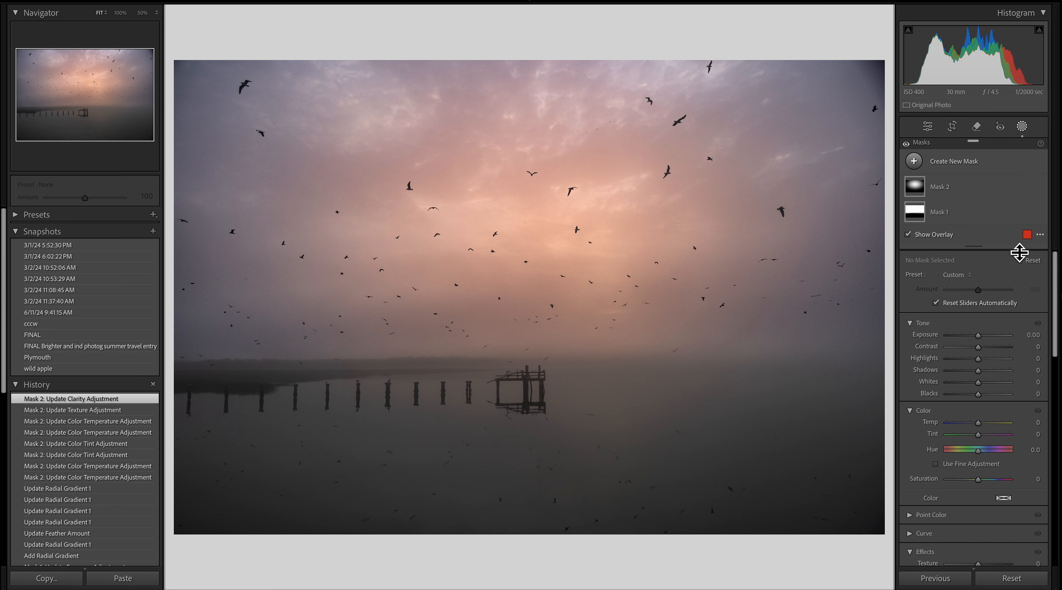
click(971, 170)
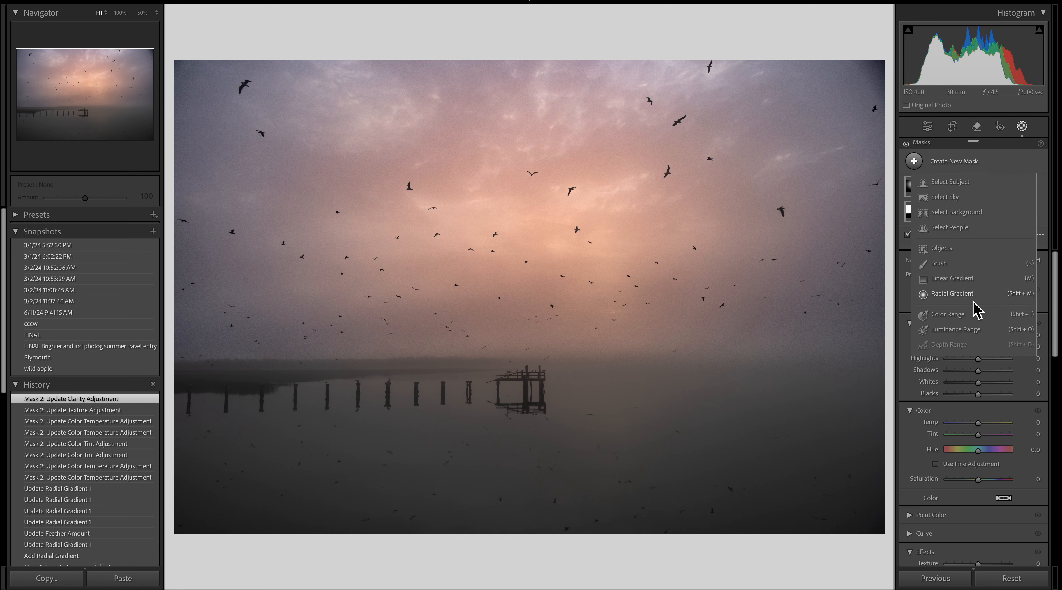
click(970, 281)
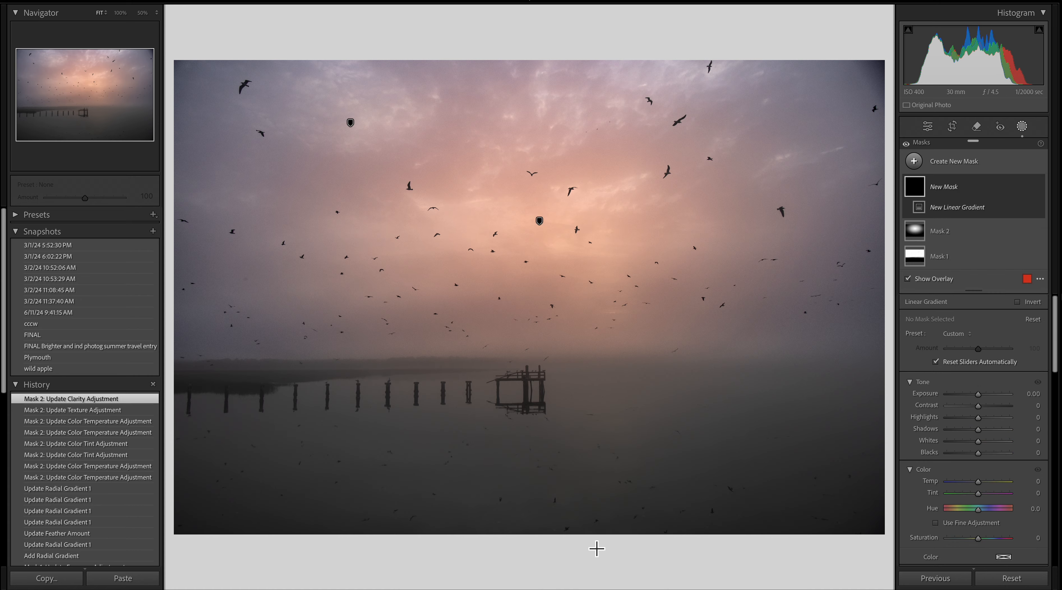
drag(594, 534, 599, 324)
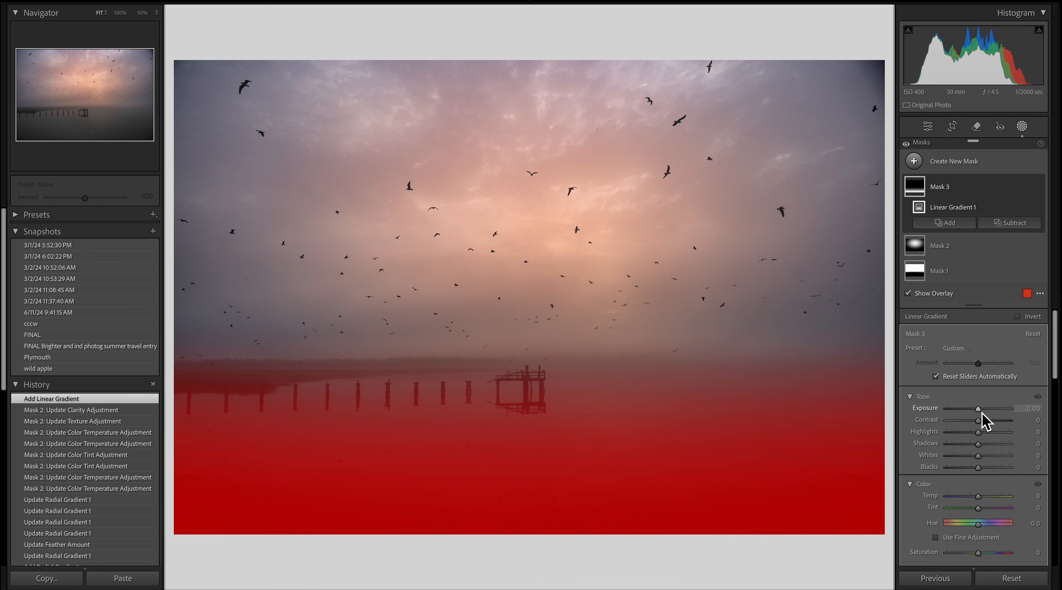
- Adjust the linear gradient's tone to Exposure 0.53, Highlights -34, Shadows 43, Whites 100 and Blacks -3
key(o)
drag(978, 443, 1016, 460)
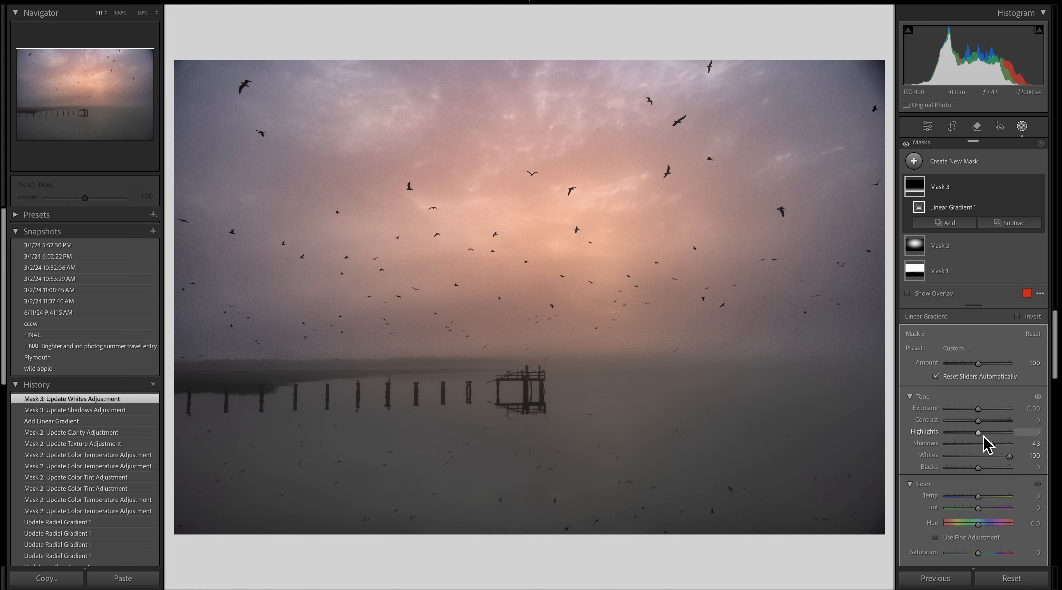
drag(1006, 439, 979, 467)
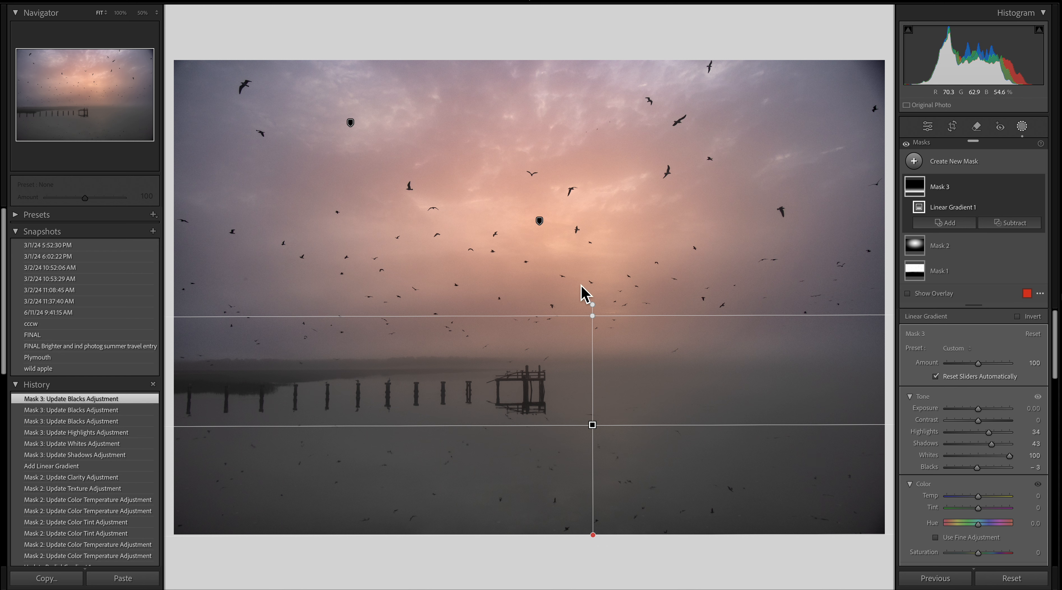
drag(980, 410, 987, 414)
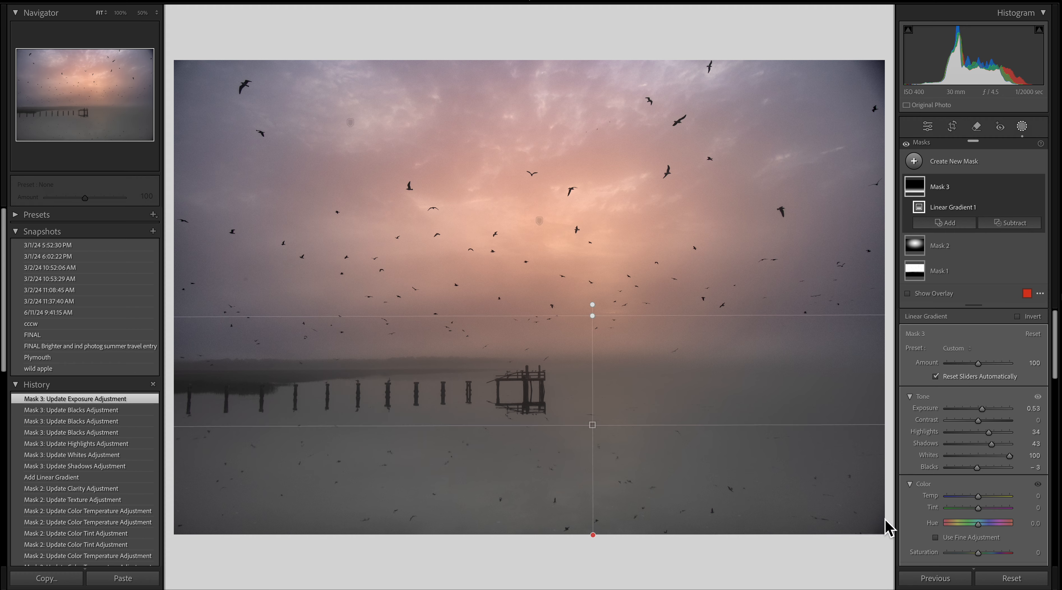
- Create a new Radial Gradient over the water in front of the pier, flattening it and shifting it slightly left
key(shift+w)
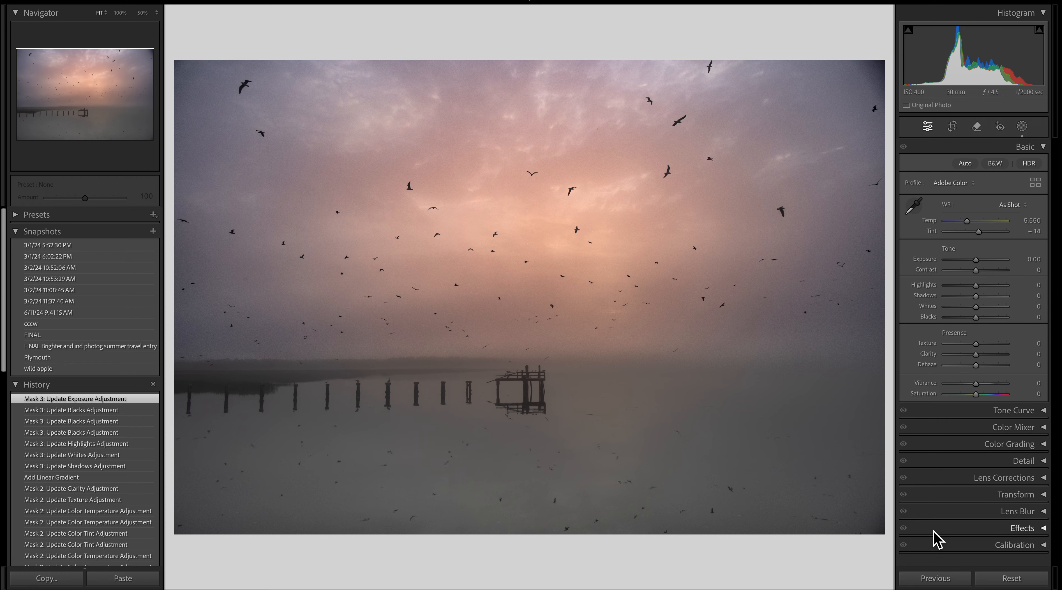
click(1022, 126)
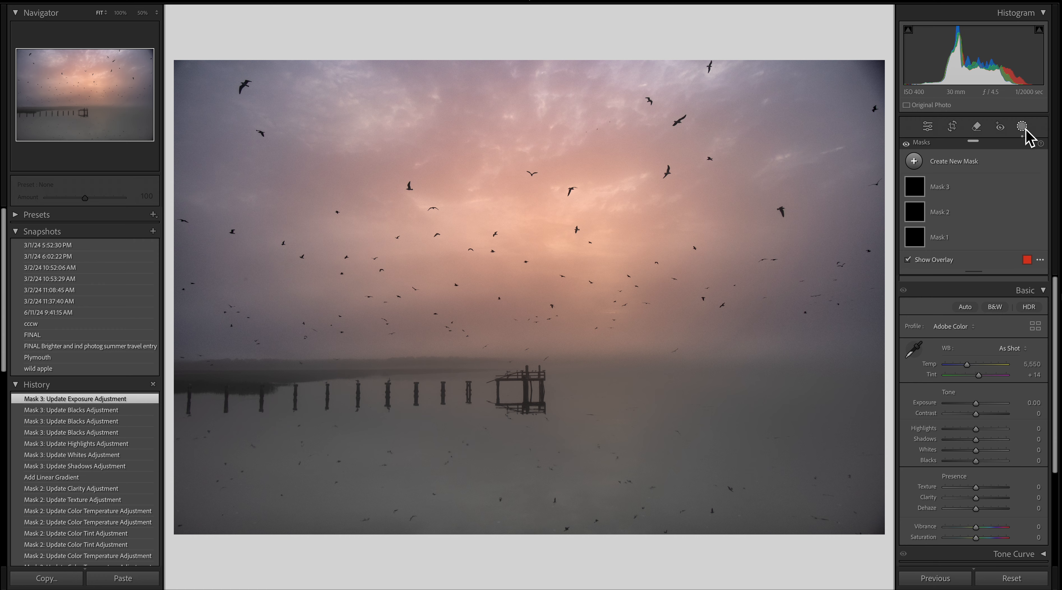
click(960, 162)
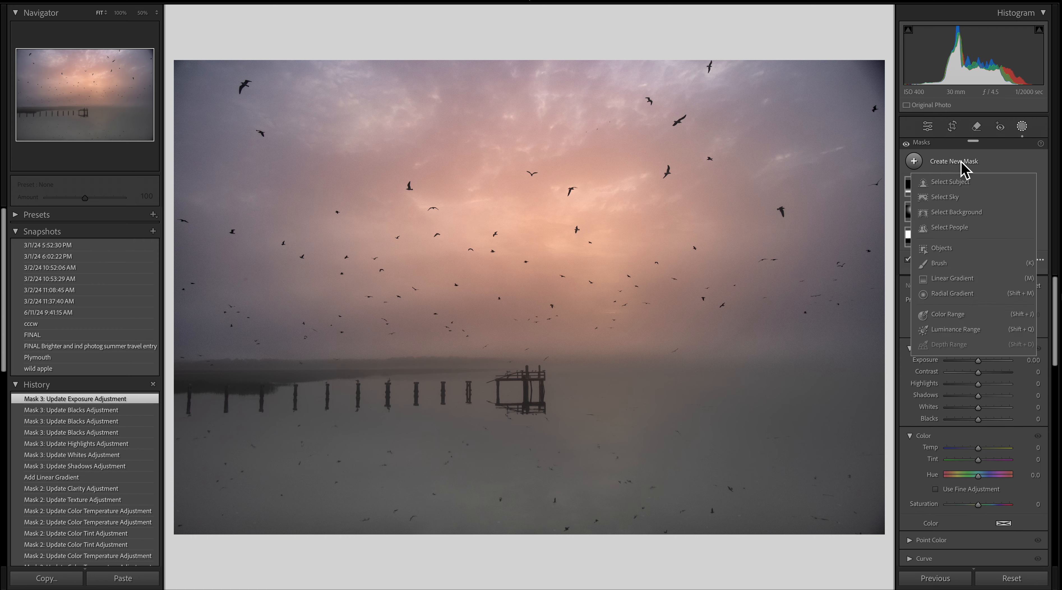
click(956, 294)
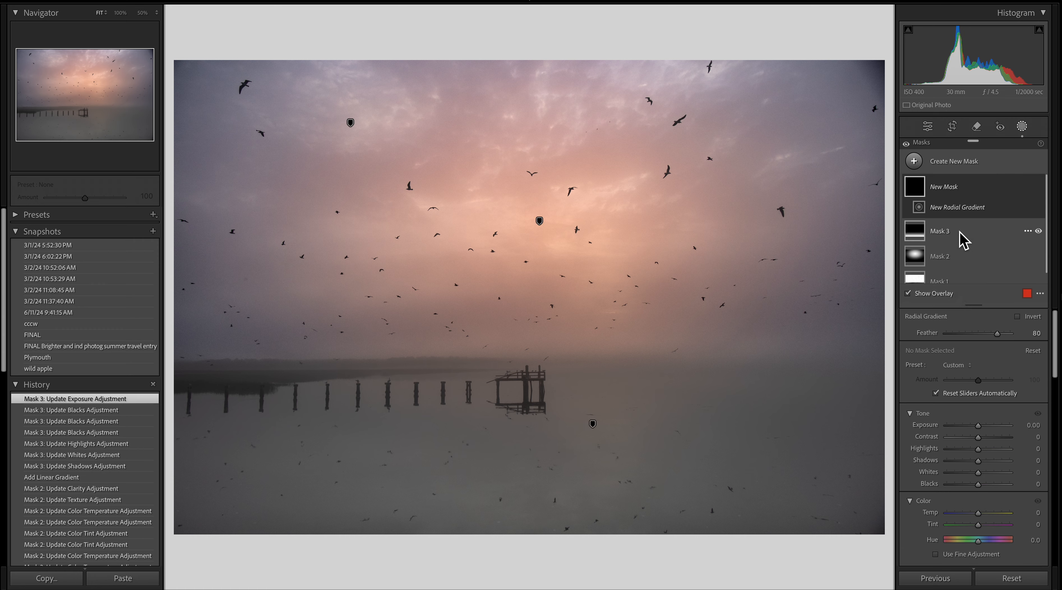
mouse_move(919, 264)
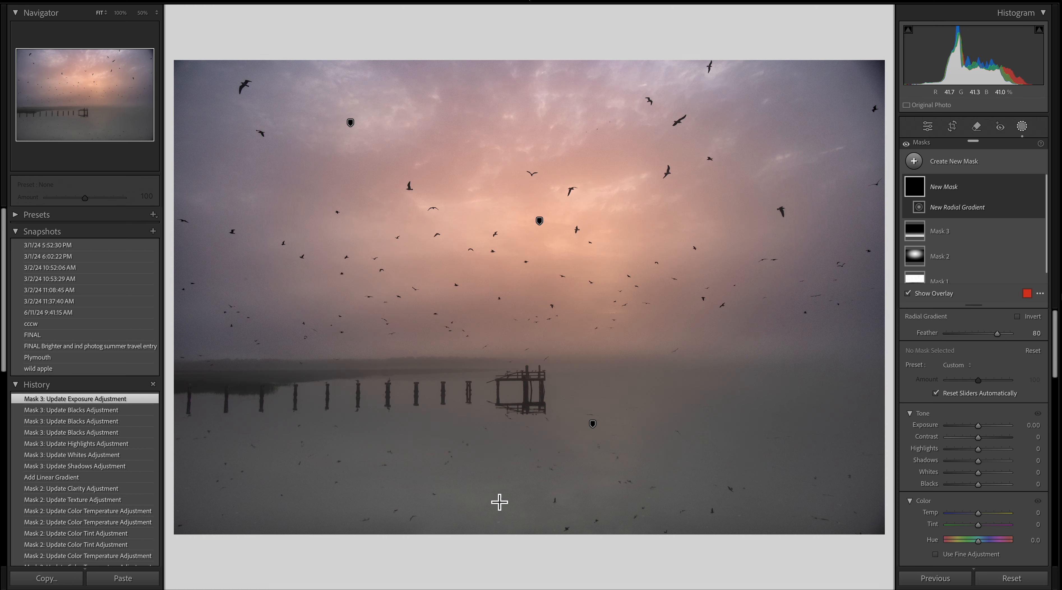
drag(443, 414, 574, 437)
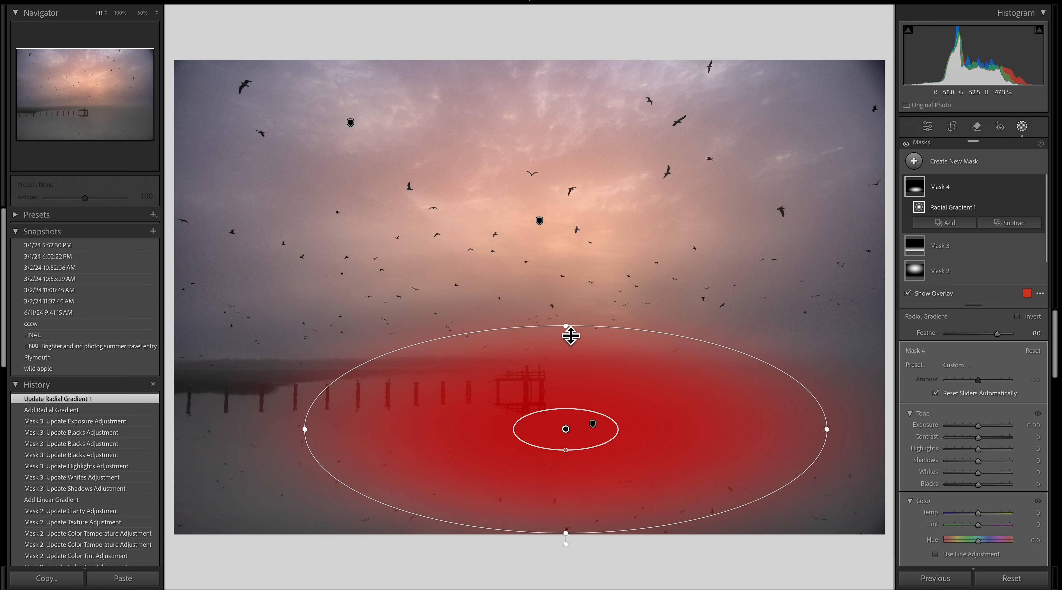
drag(571, 335, 563, 369)
drag(566, 423, 546, 431)
- Tint the water radial gradient warm with Temp 24 and Tint 49, and raise its Whites to 56
drag(979, 517, 996, 537)
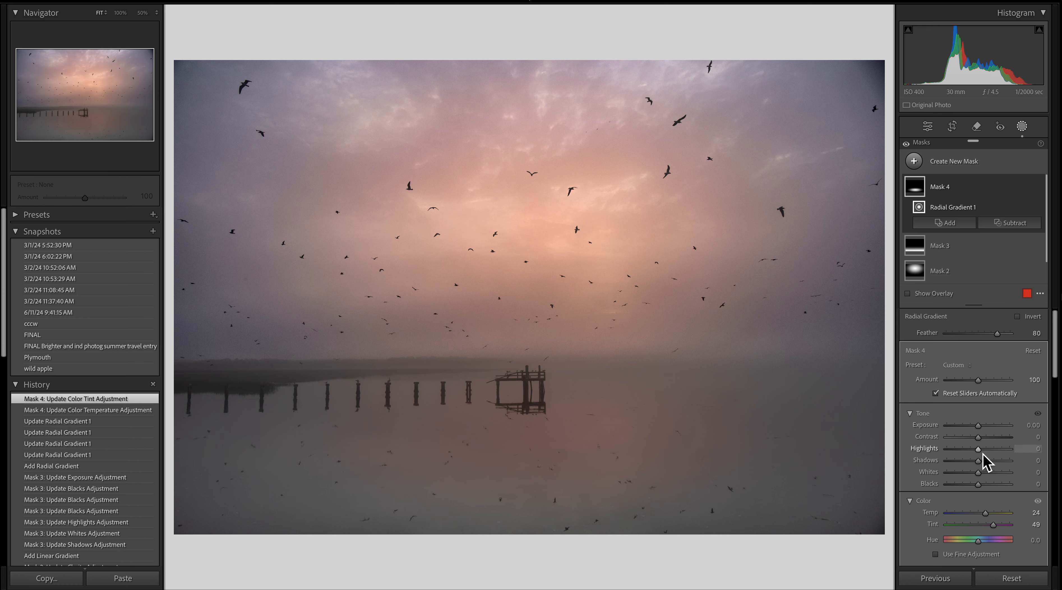
drag(979, 473, 999, 475)
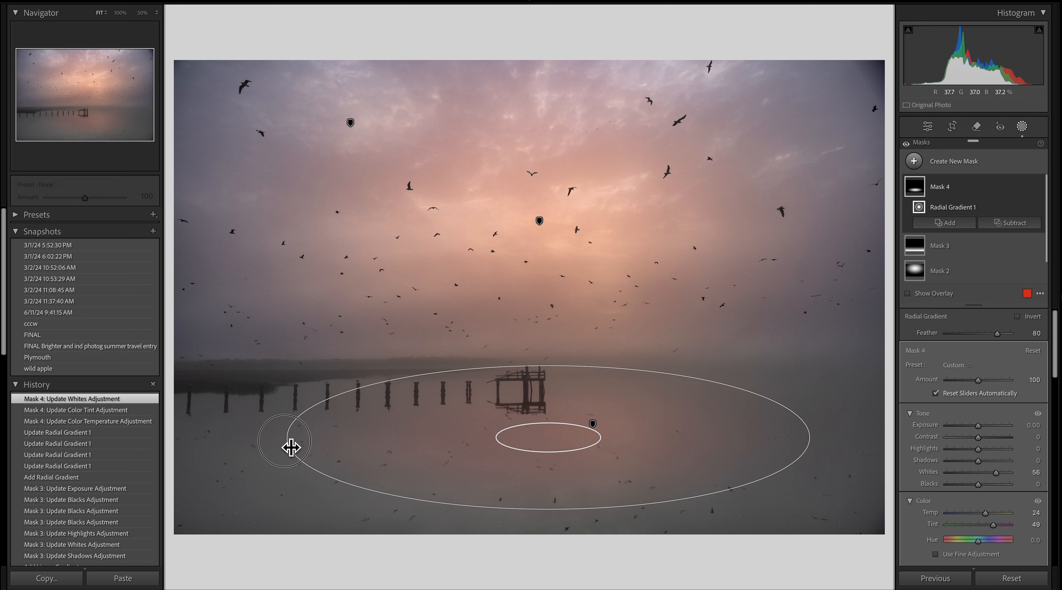
- Widen the water radial gradient to the photo's left edge, set Feather to 82, and nudge it lower and right
drag(291, 448, 192, 449)
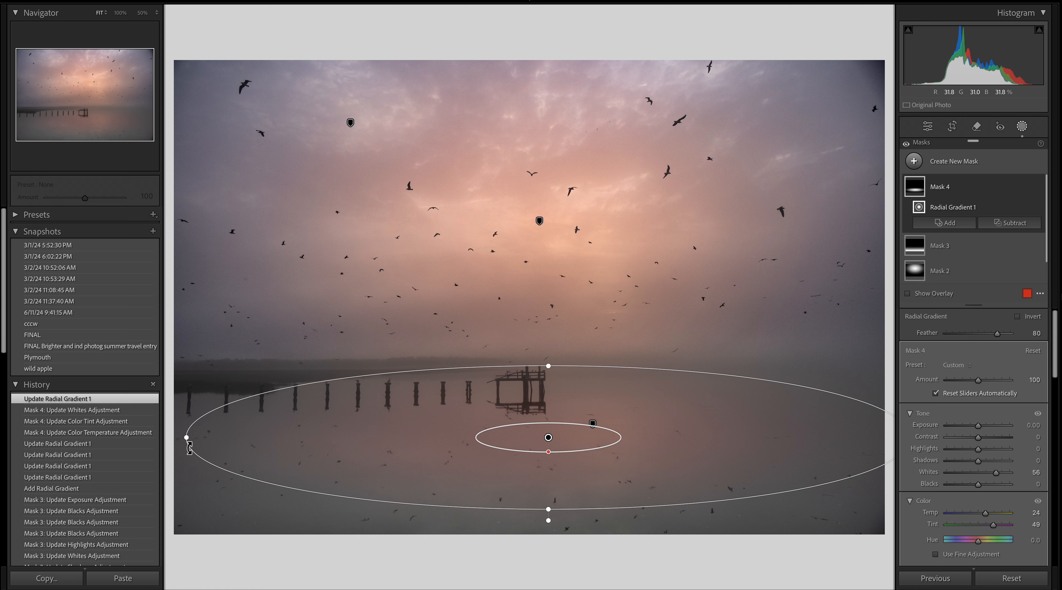
drag(552, 460, 564, 476)
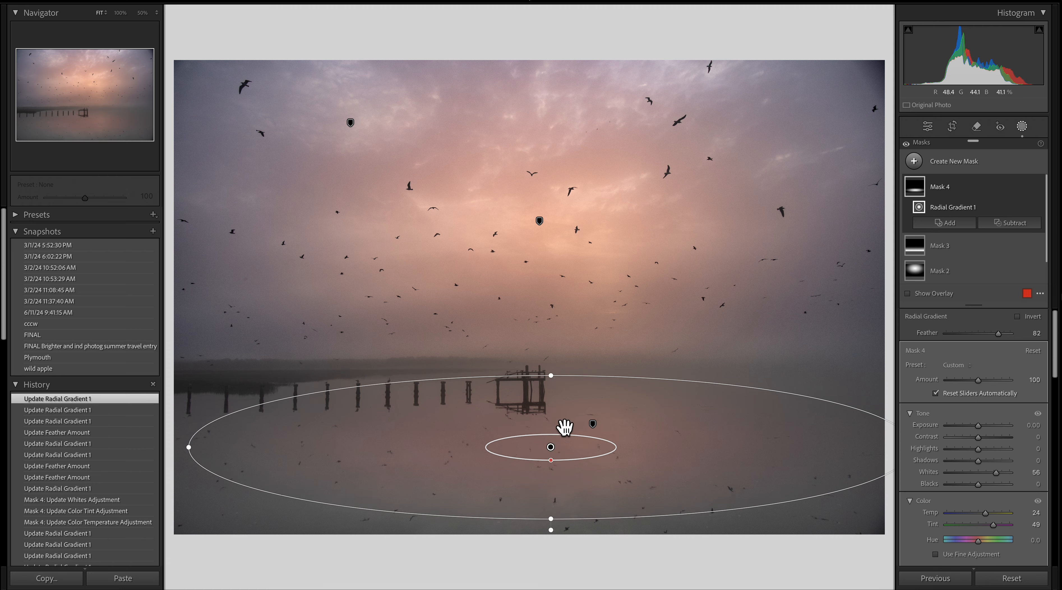
drag(564, 426, 582, 437)
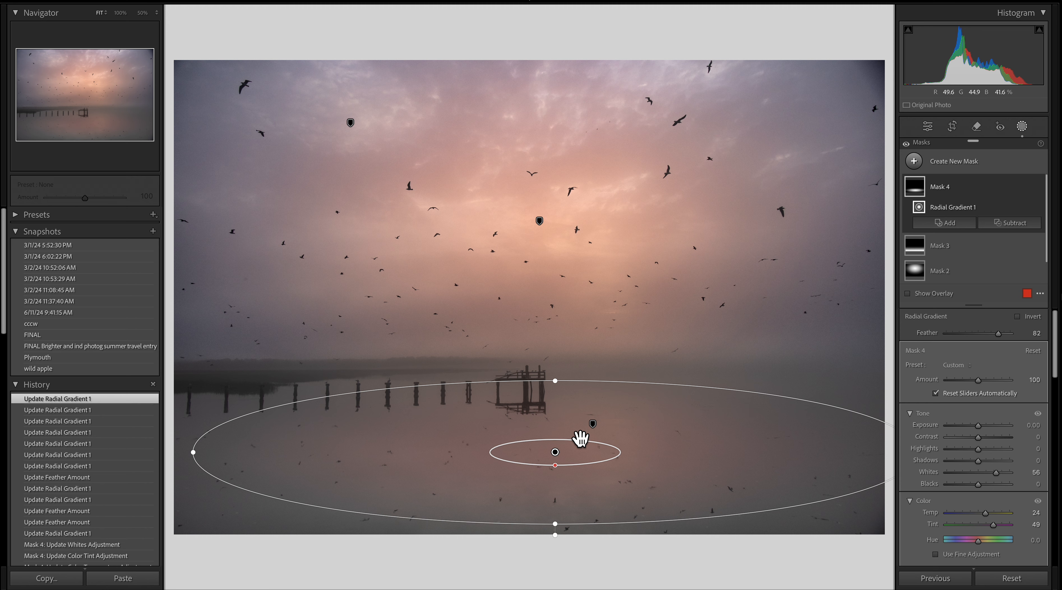
- Set the water gradient's Exposure to 0.03, Temp to 33 and Saturation to -29, then leave masking
scroll(1000, 494, down, 2)
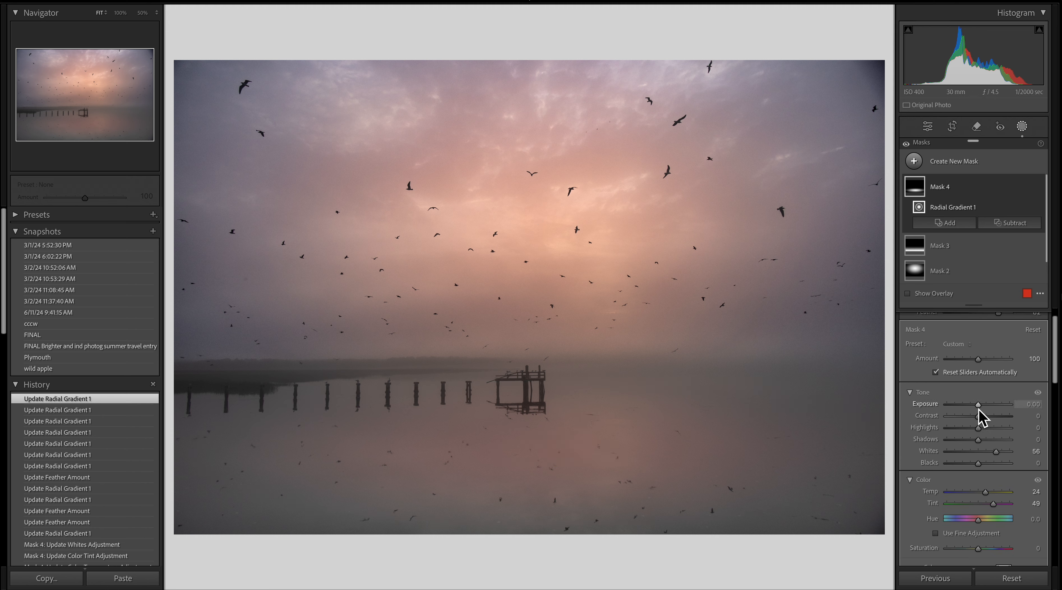
drag(981, 406, 982, 407)
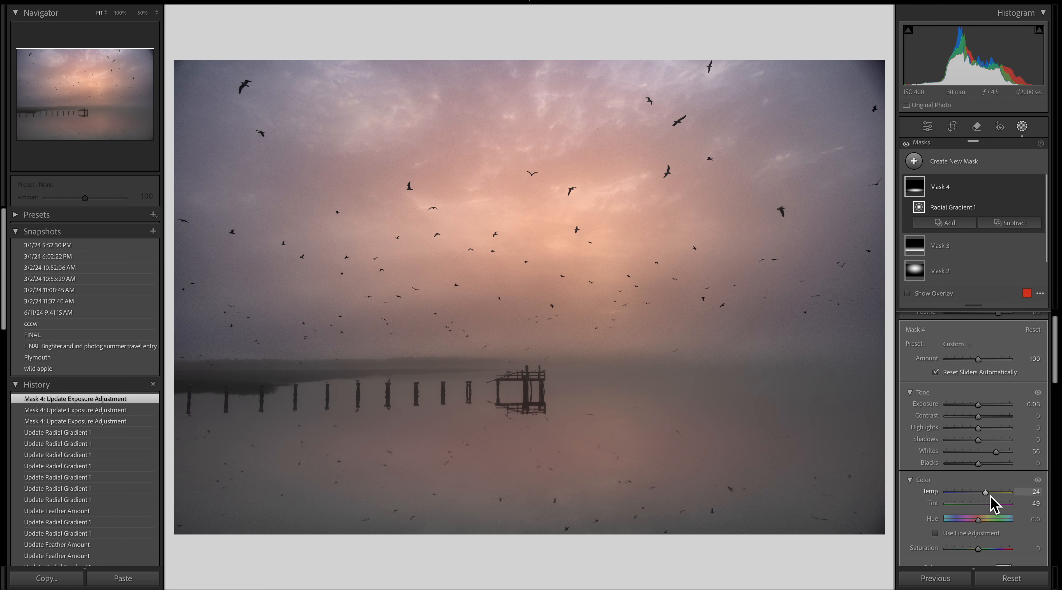
drag(991, 495, 993, 498)
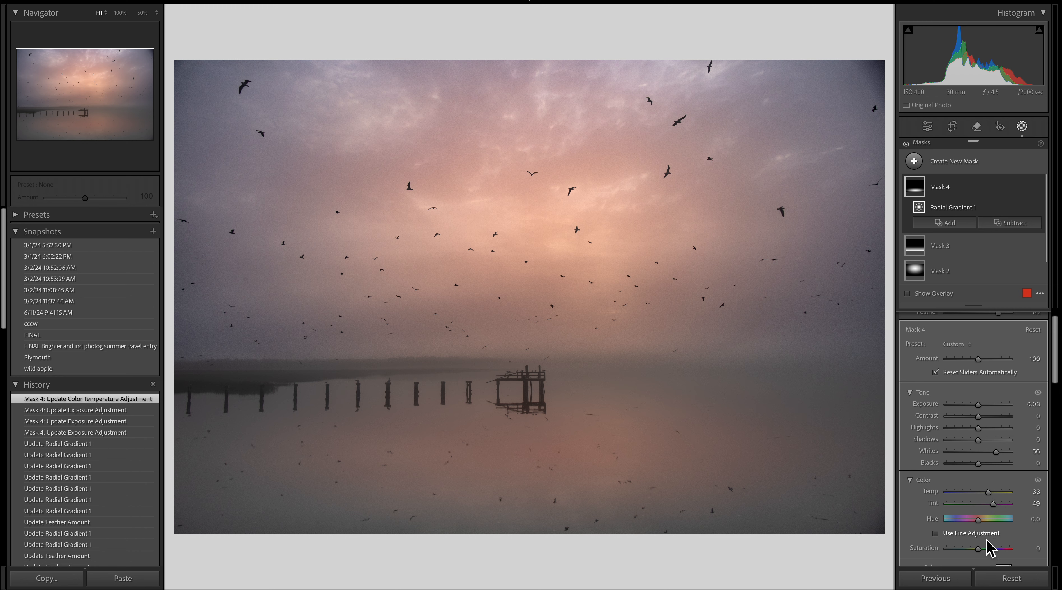
drag(981, 553, 973, 554)
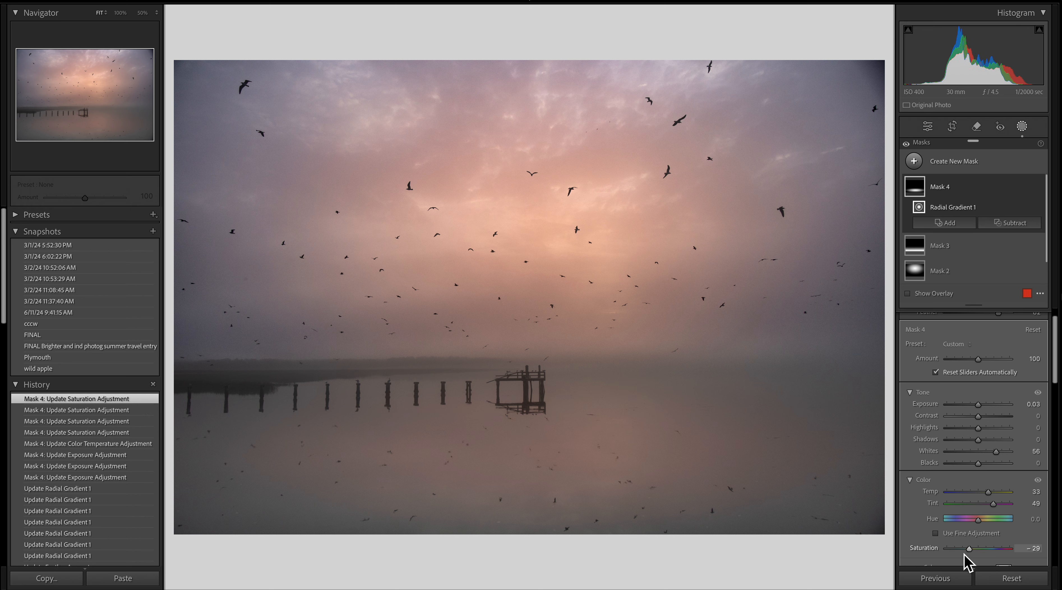
key(Escape)
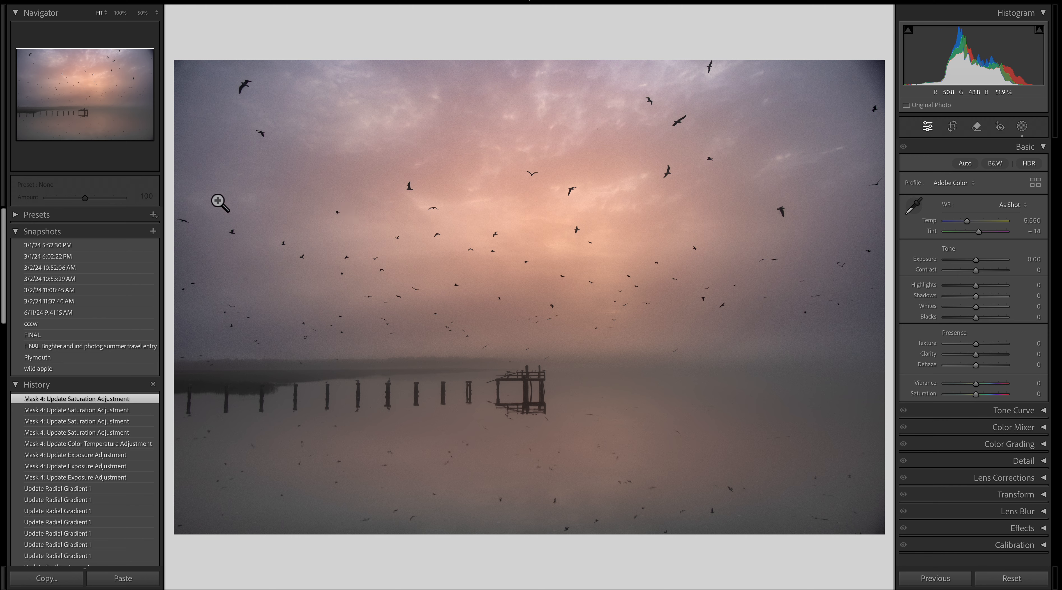
- Create a new snapshot named video
click(153, 231)
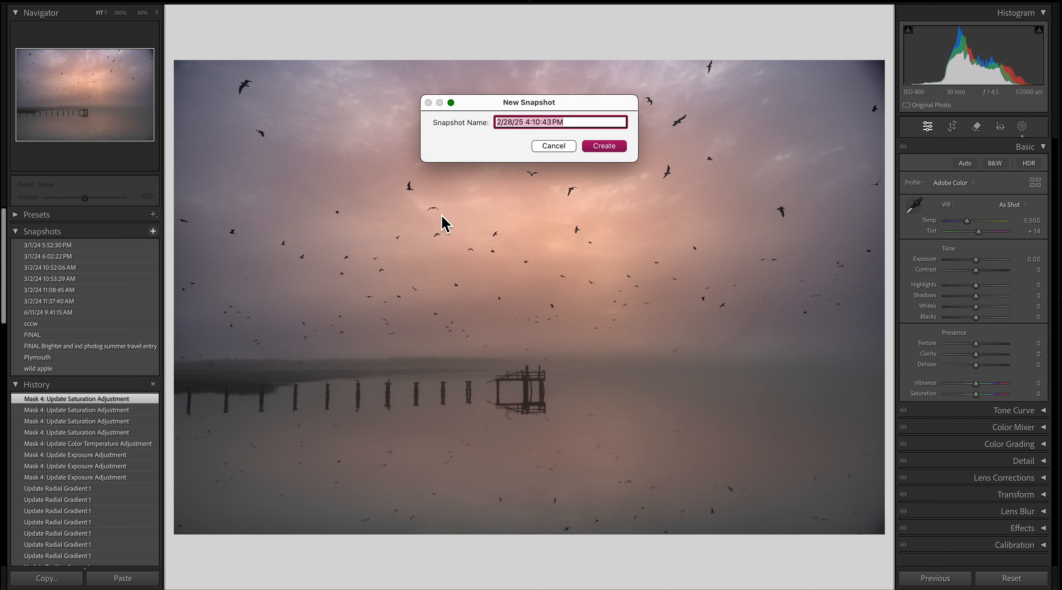
text(video)
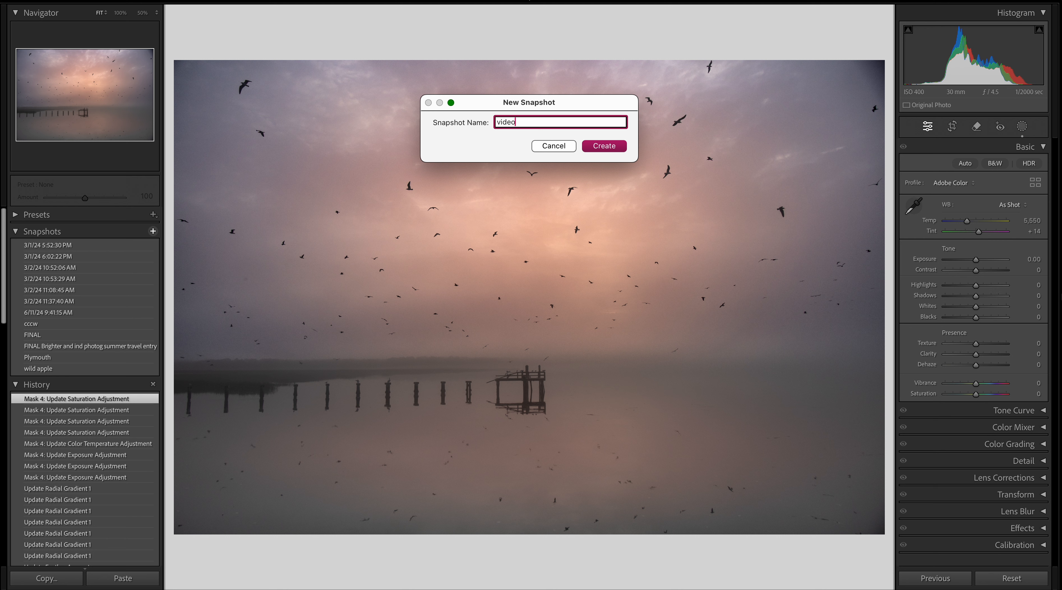
click(612, 147)
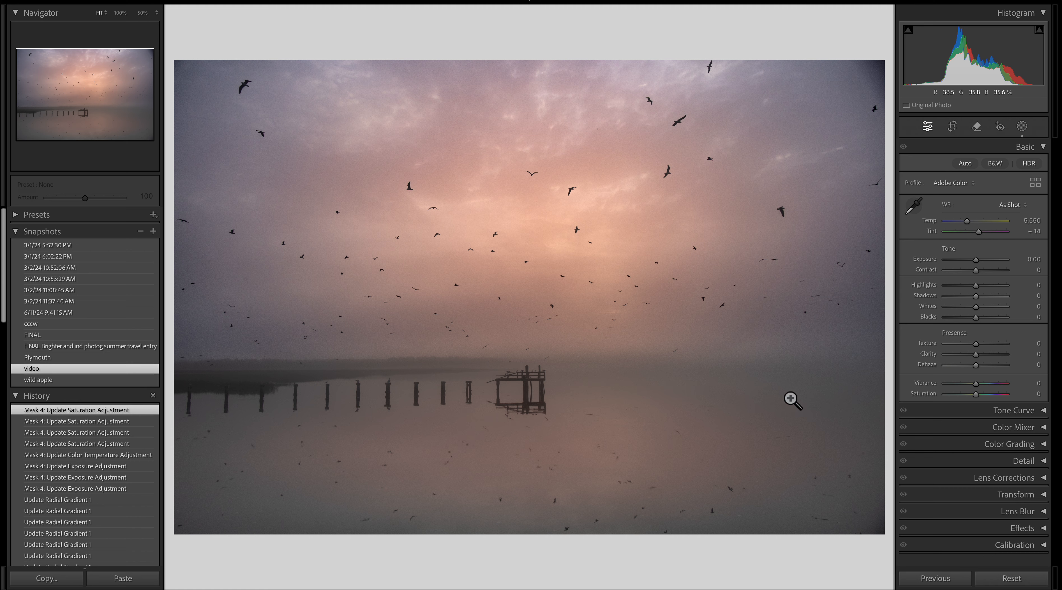
- Raise the photo's global Exposure to +0.45
click(978, 260)
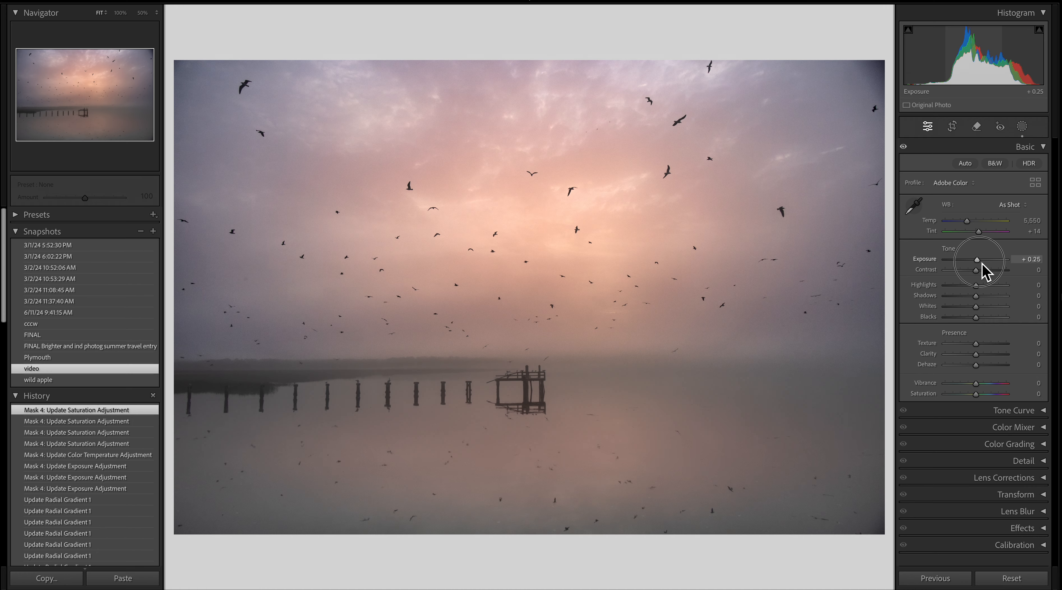
drag(983, 266, 984, 265)
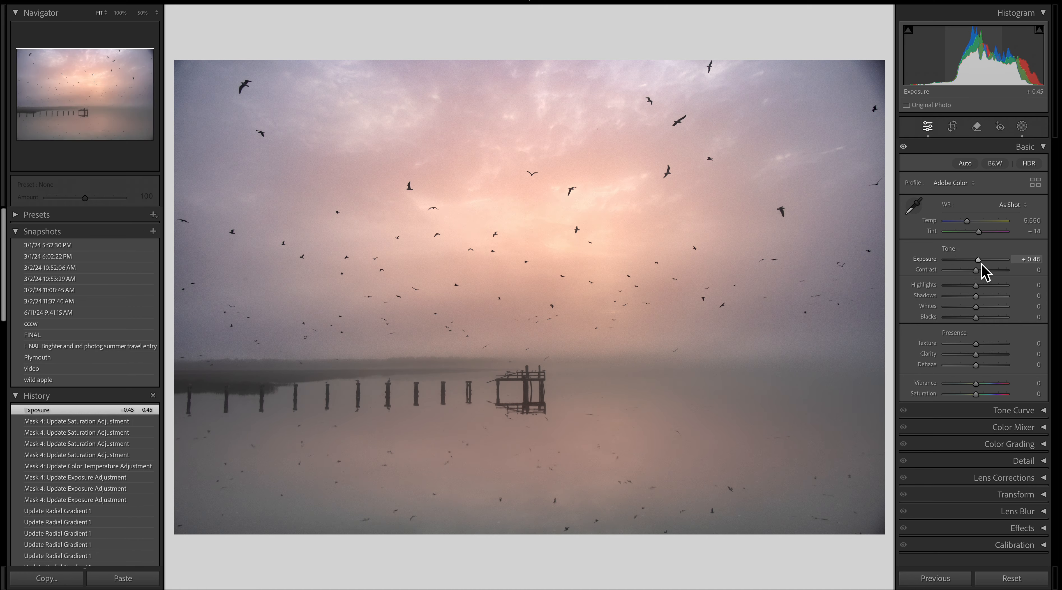
drag(982, 264, 983, 265)
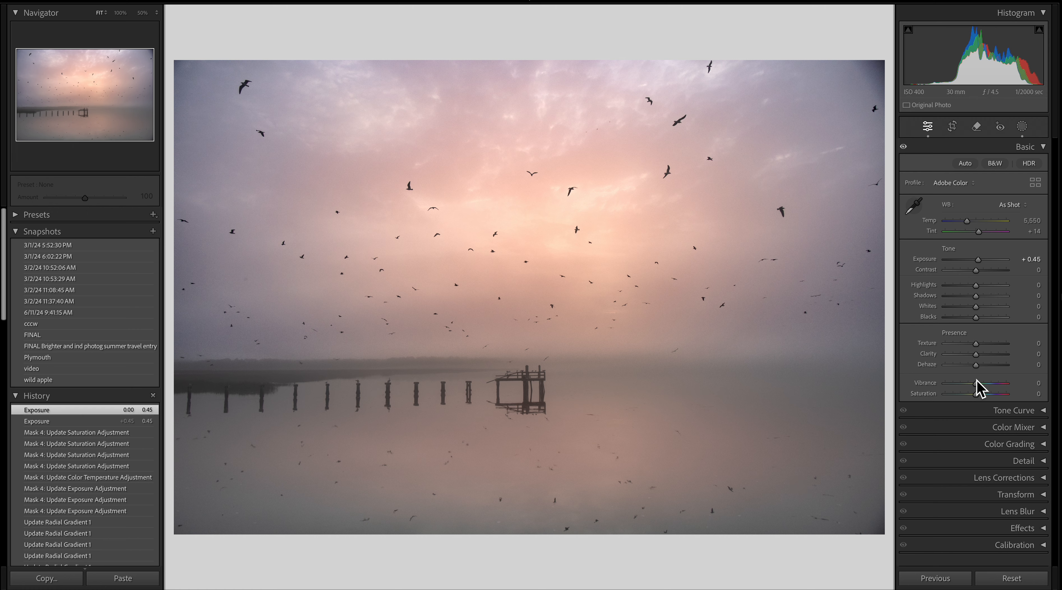
- Set the photo's Presence adjustments: Texture to +10, Clarity to +10 and Dehaze to -4
mouse_move(976, 356)
mouse_down()
mouse_move(924, 360)
mouse_move(988, 366)
mouse_up()
click(924, 360)
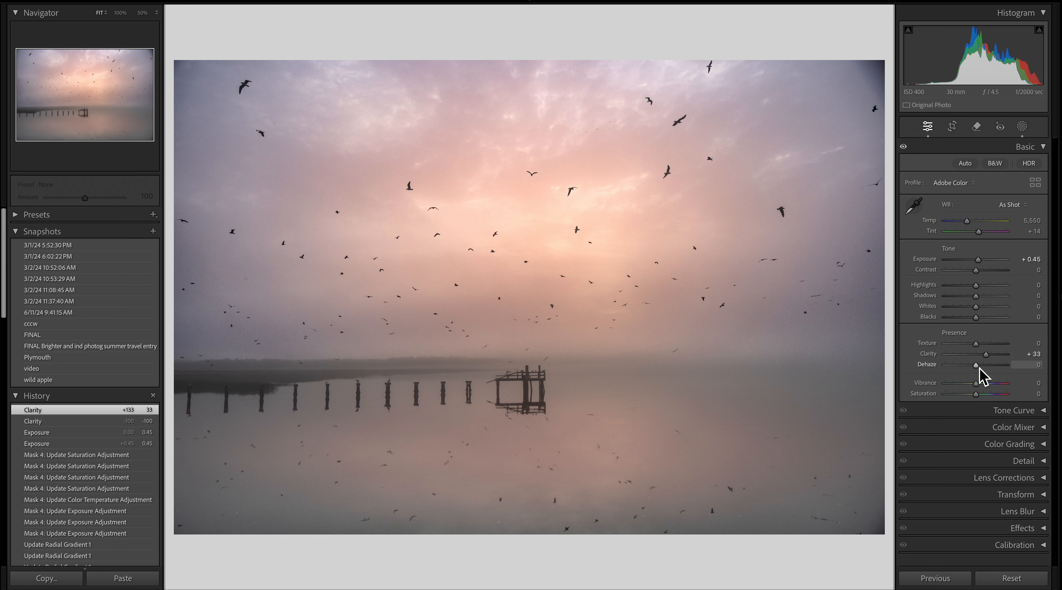
mouse_move(976, 367)
mouse_down()
mouse_move(964, 346)
mouse_move(940, 346)
mouse_move(986, 355)
mouse_move(949, 357)
mouse_move(985, 367)
mouse_move(960, 360)
mouse_up()
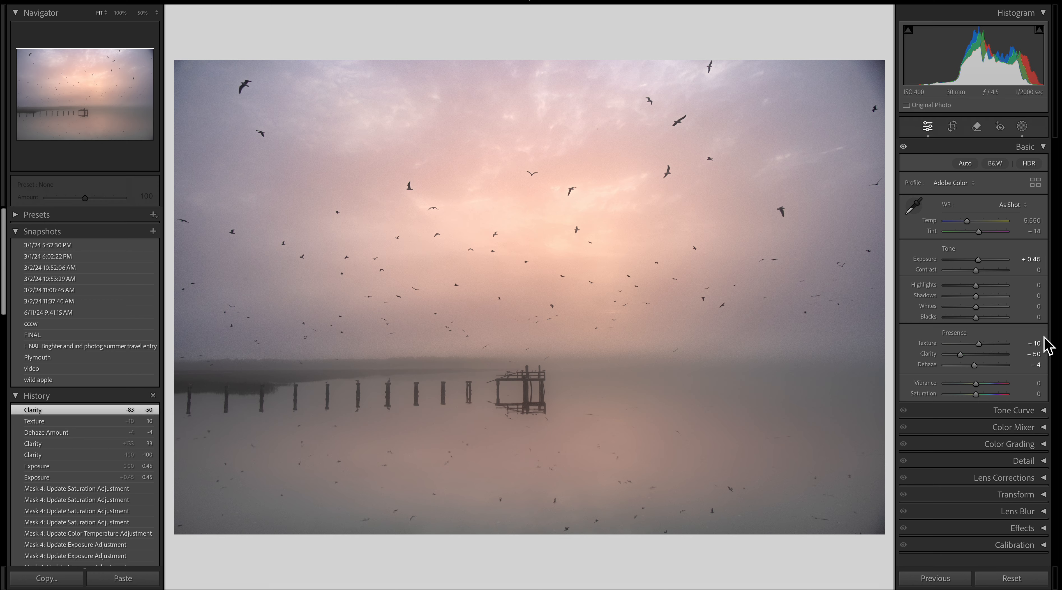
drag(960, 356, 982, 361)
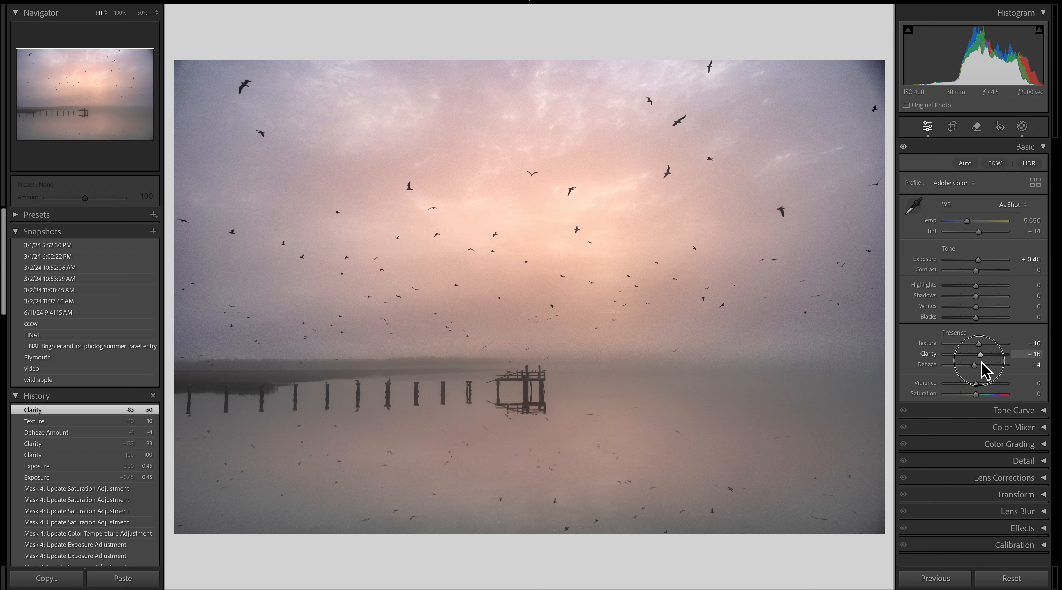
mouse_move(981, 362)
mouse_down()
mouse_move(955, 357)
mouse_move(980, 349)
mouse_move(982, 358)
mouse_up()
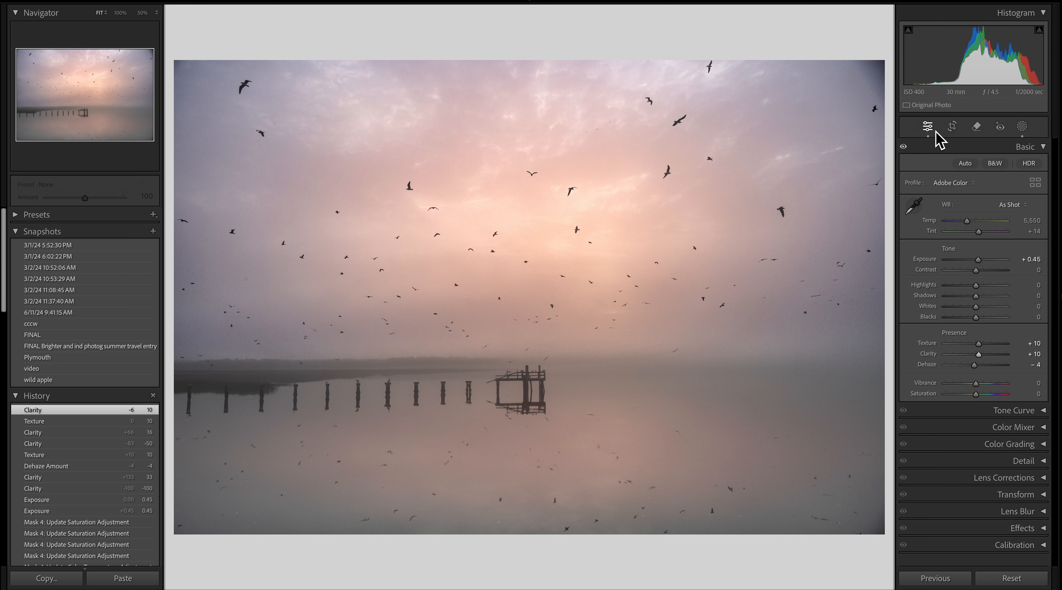
- Crop the photo slightly, trimming the right and top-left edges and raising the bottom edge, then apply the crop
click(953, 128)
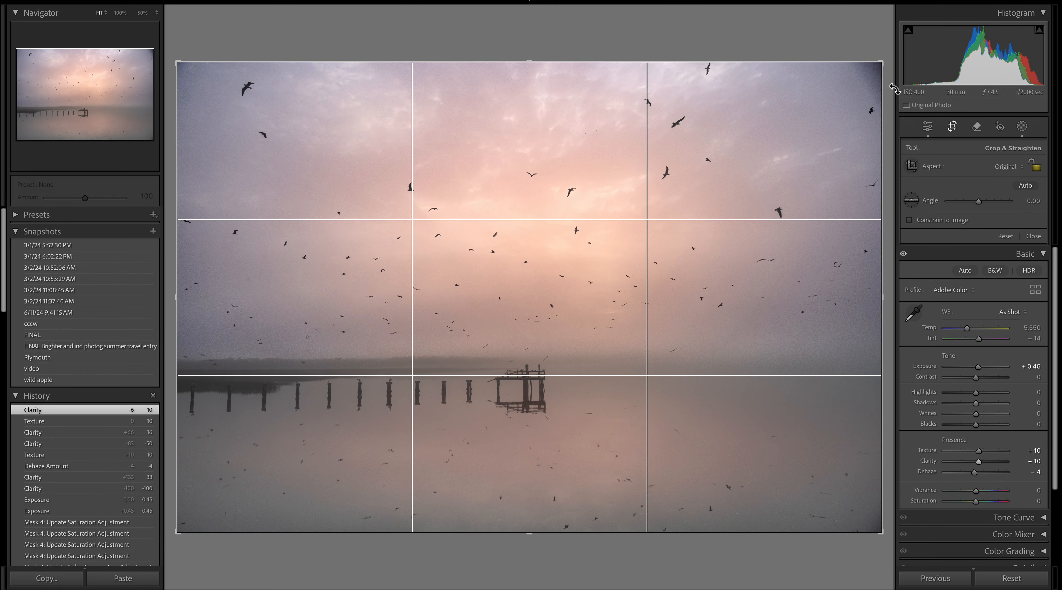
drag(884, 66, 873, 67)
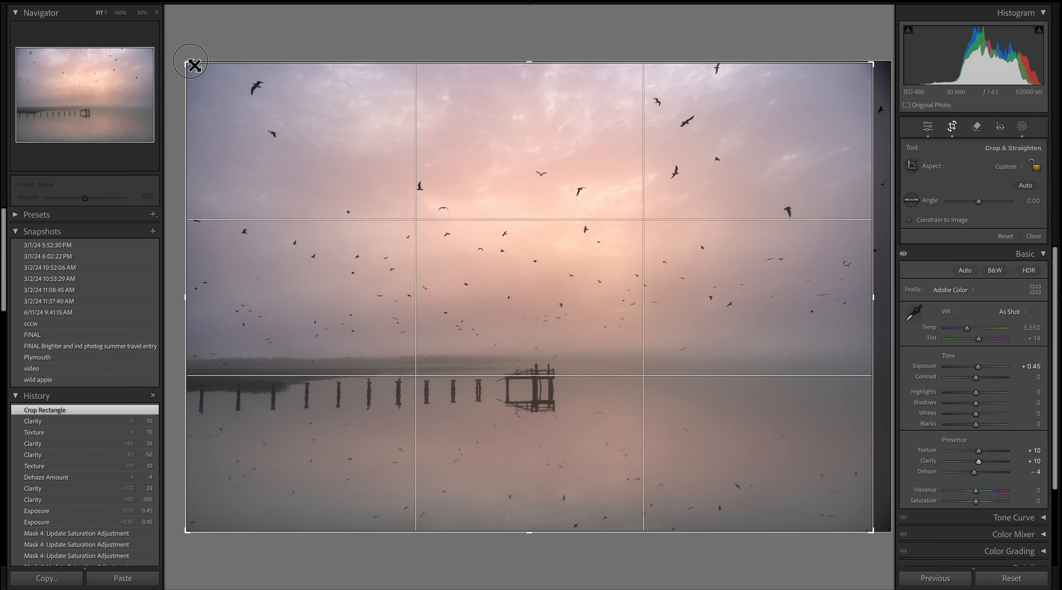
drag(193, 65, 199, 66)
drag(558, 536, 558, 531)
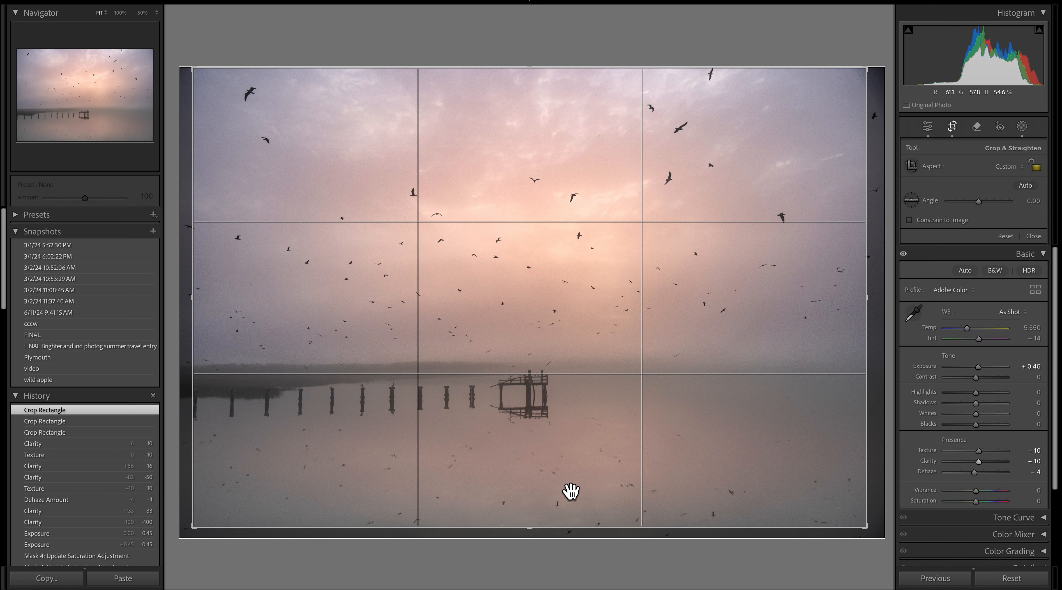
key(Return)
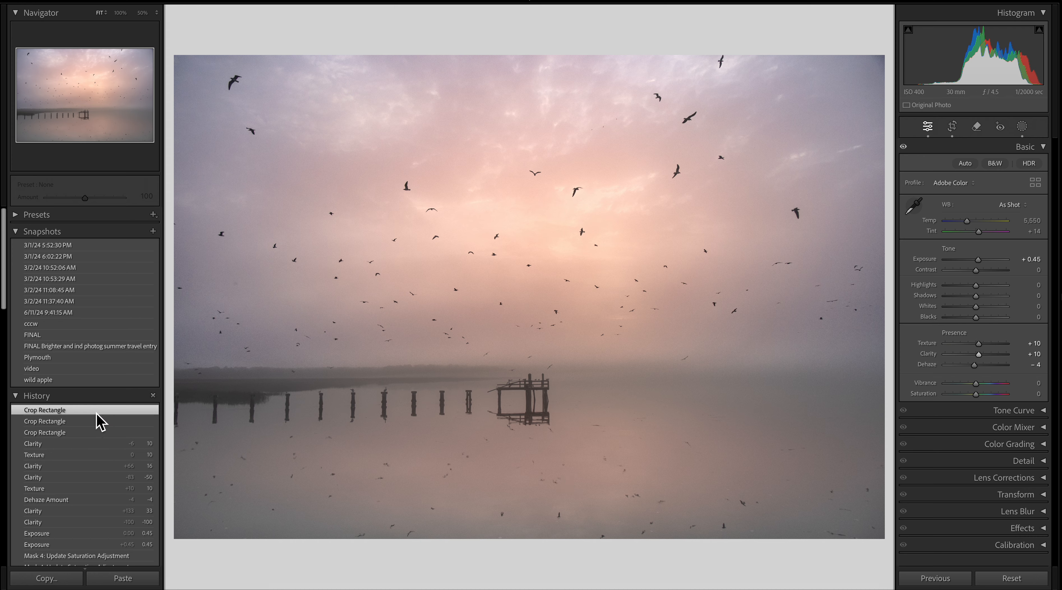
- Create a new snapshot named video v1
click(153, 232)
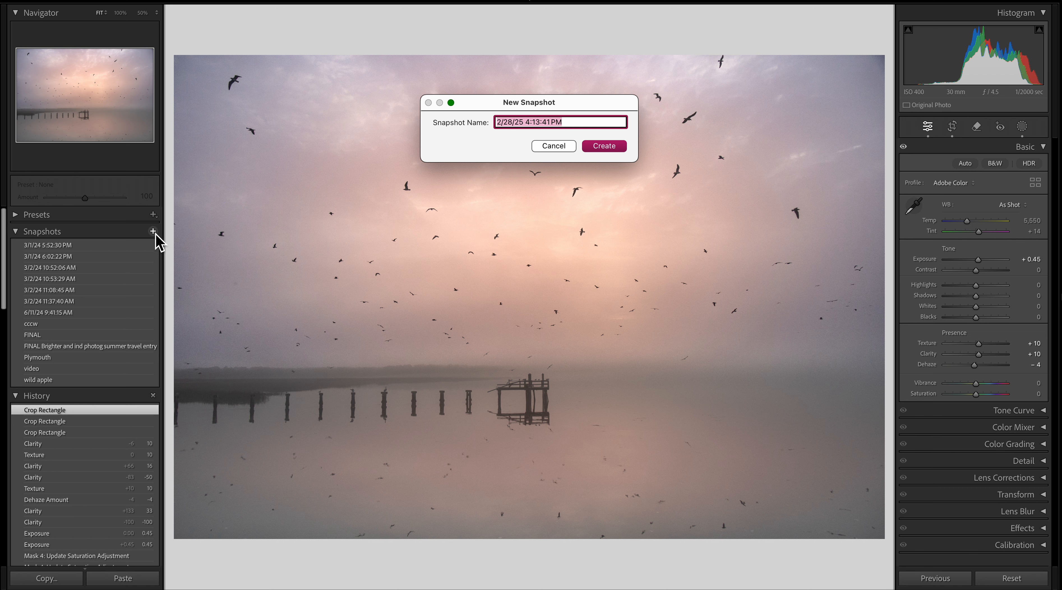
text(video v.1)
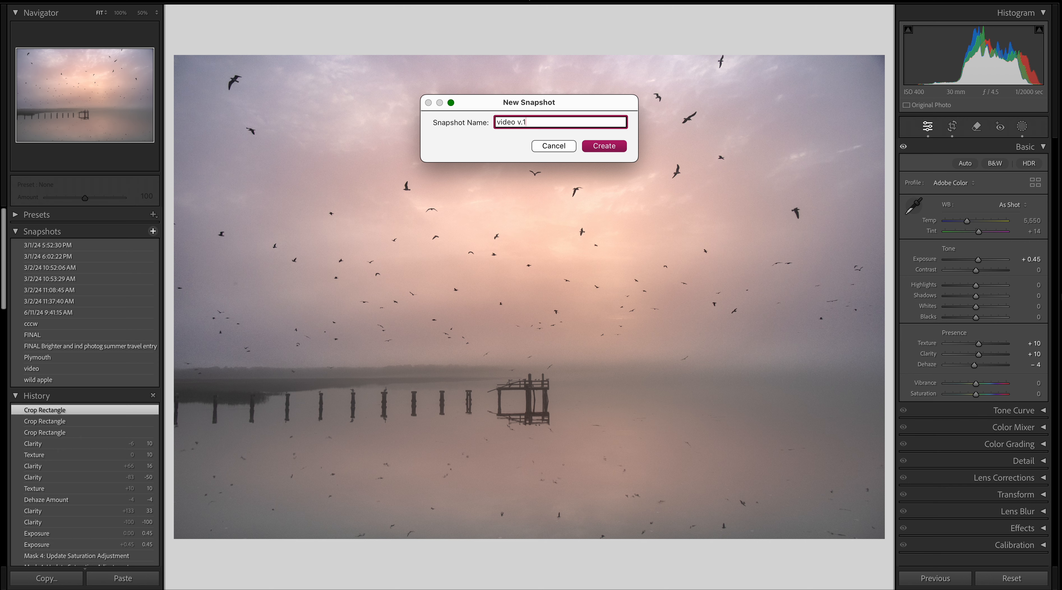
key(Return)
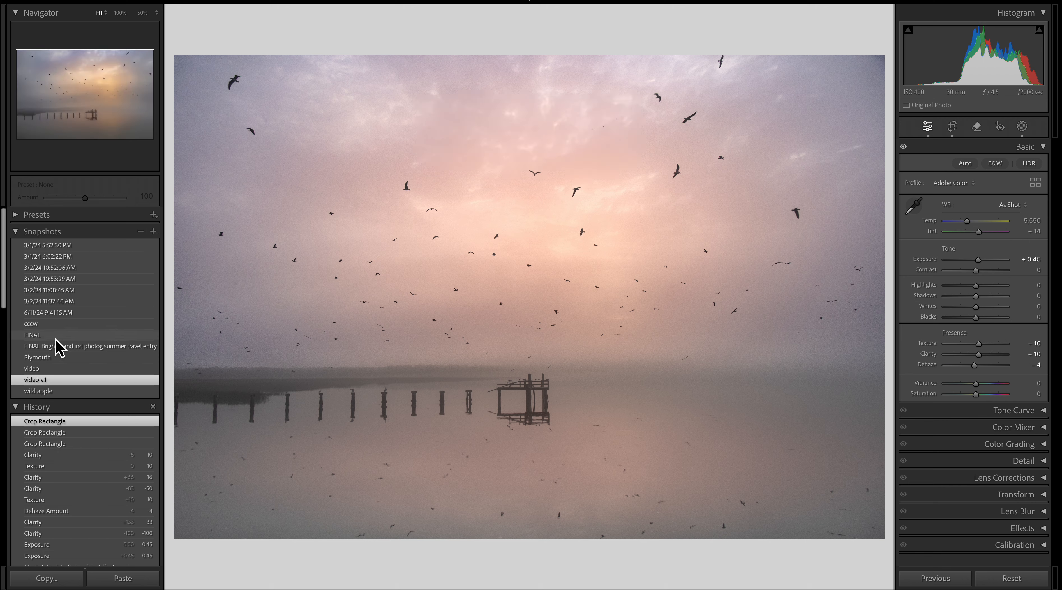
- Preview each saved snapshot in turn, from the first to wild apple and back to the first, to compare versions
click(125, 247)
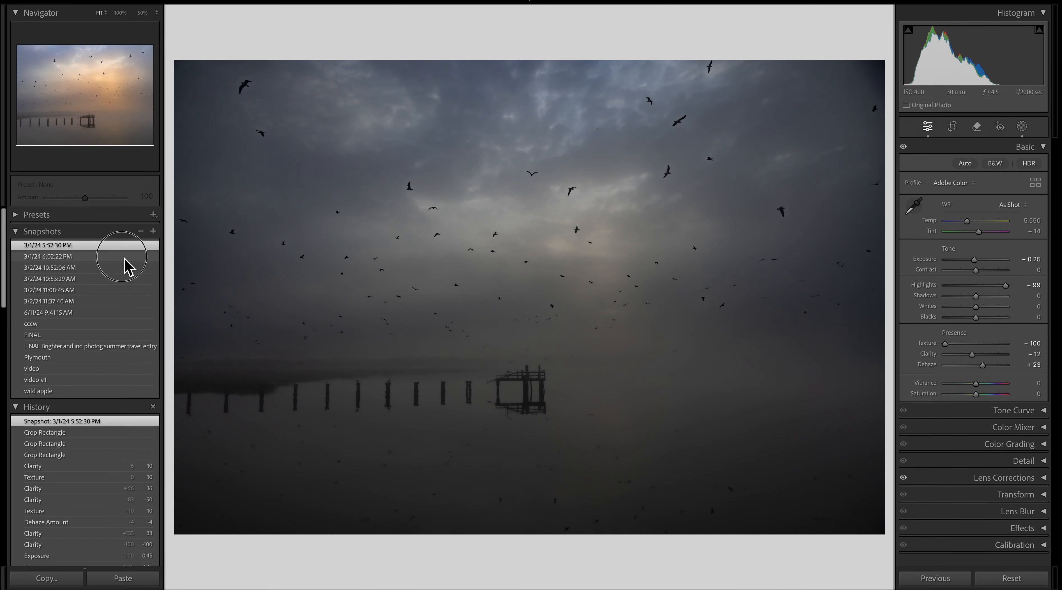
click(124, 259)
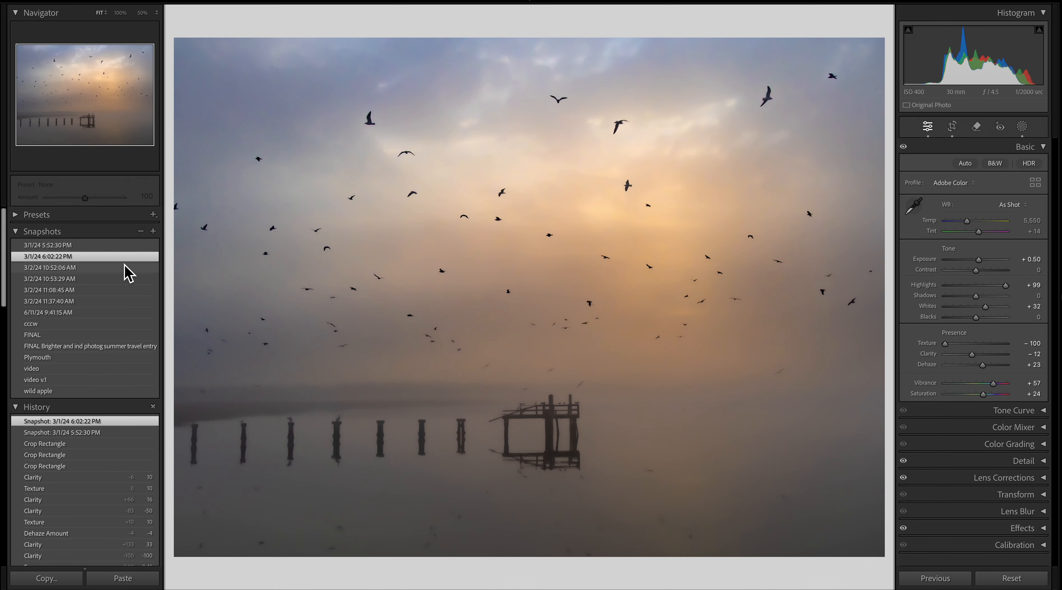
click(124, 269)
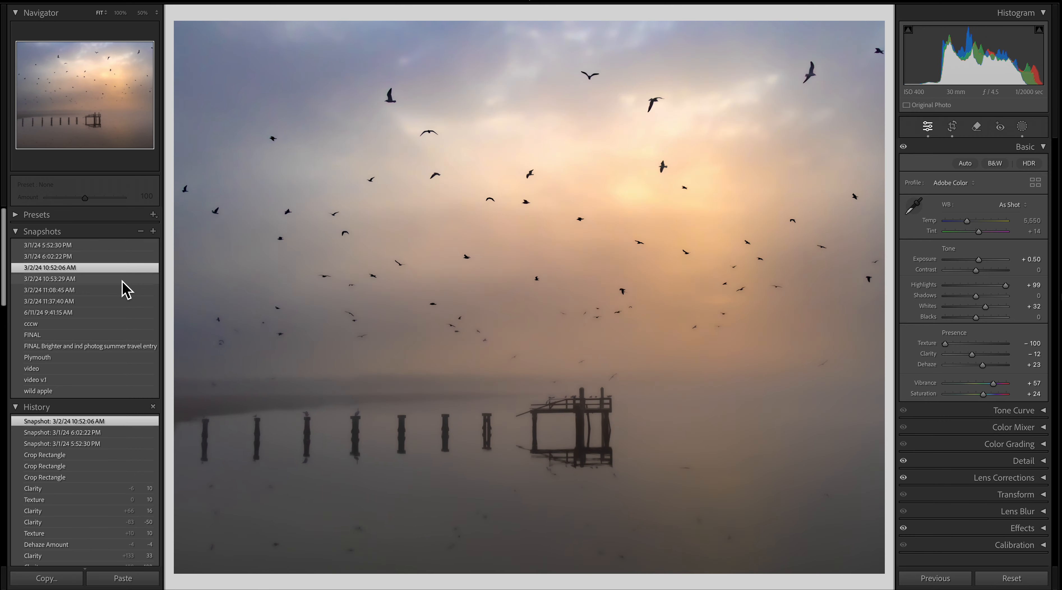
click(124, 280)
click(122, 291)
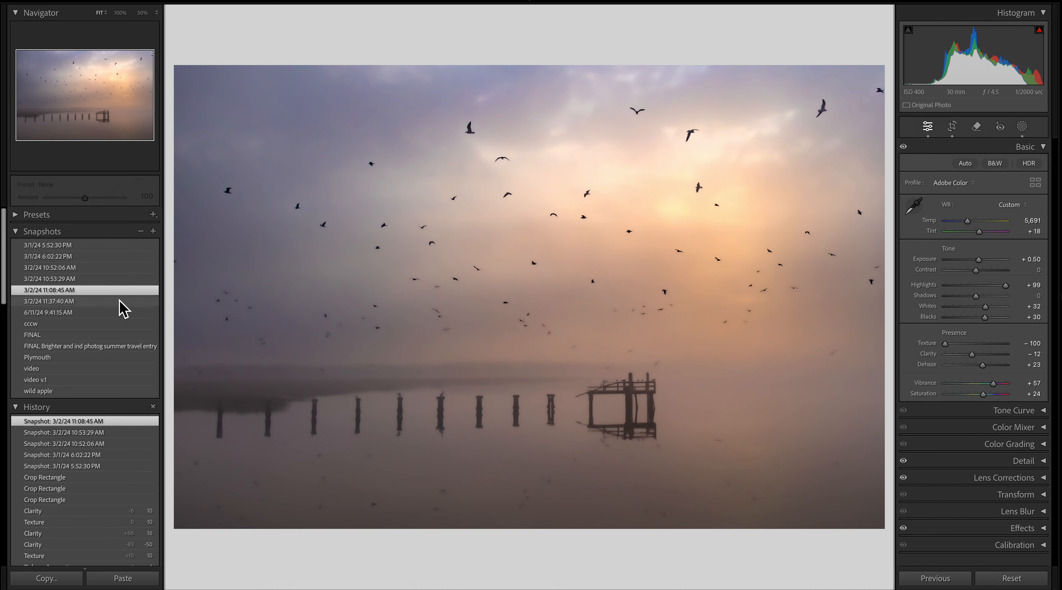
click(119, 302)
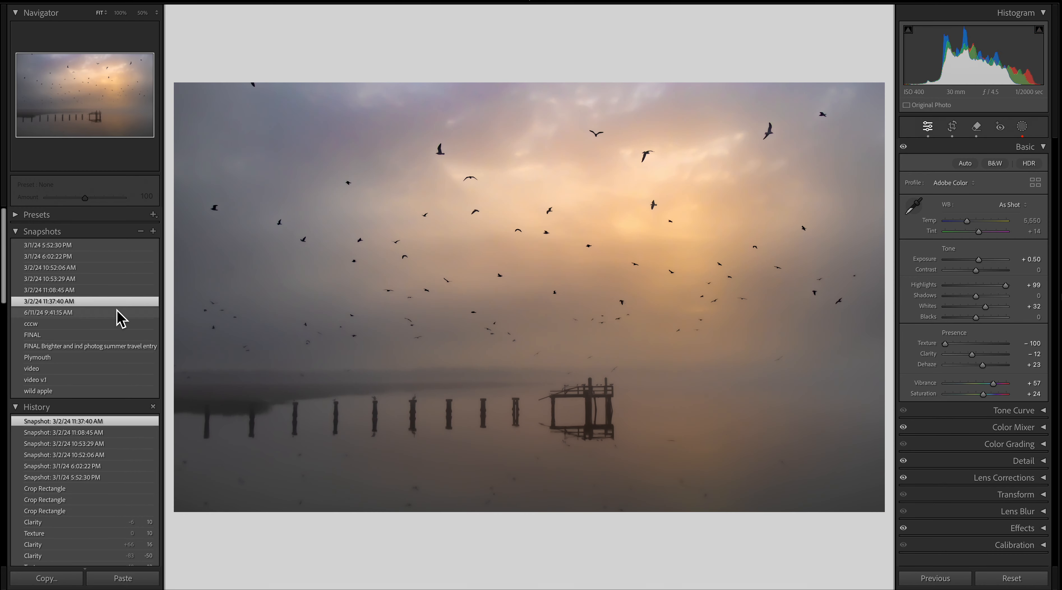
click(116, 313)
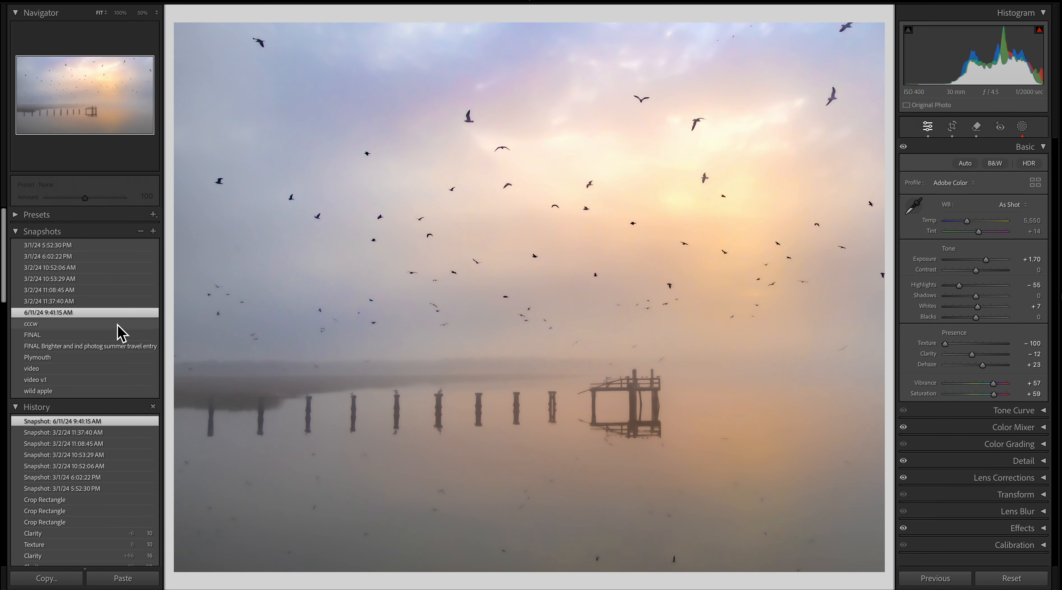
click(114, 324)
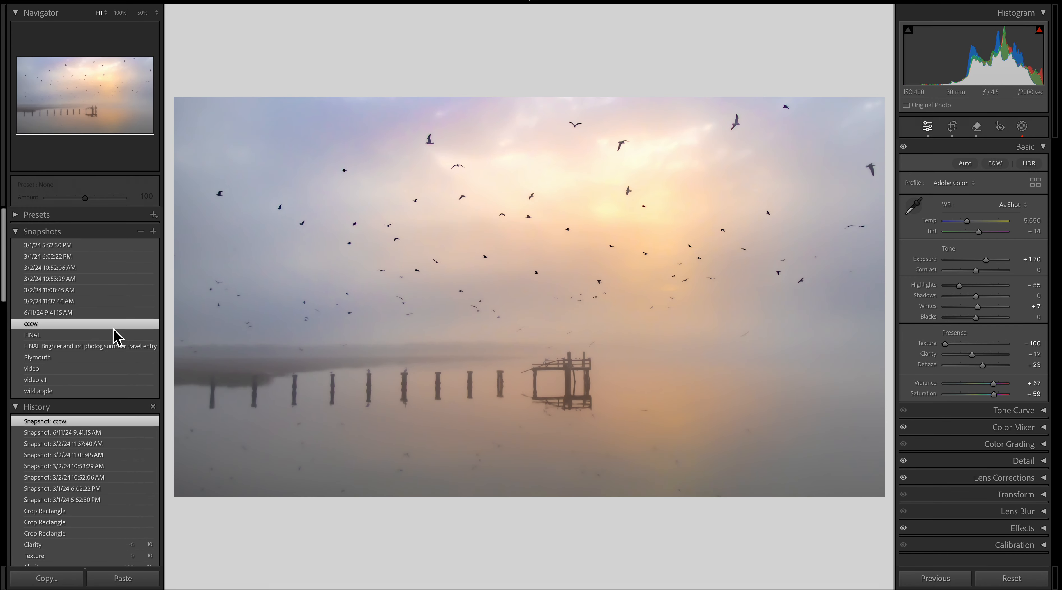
click(114, 335)
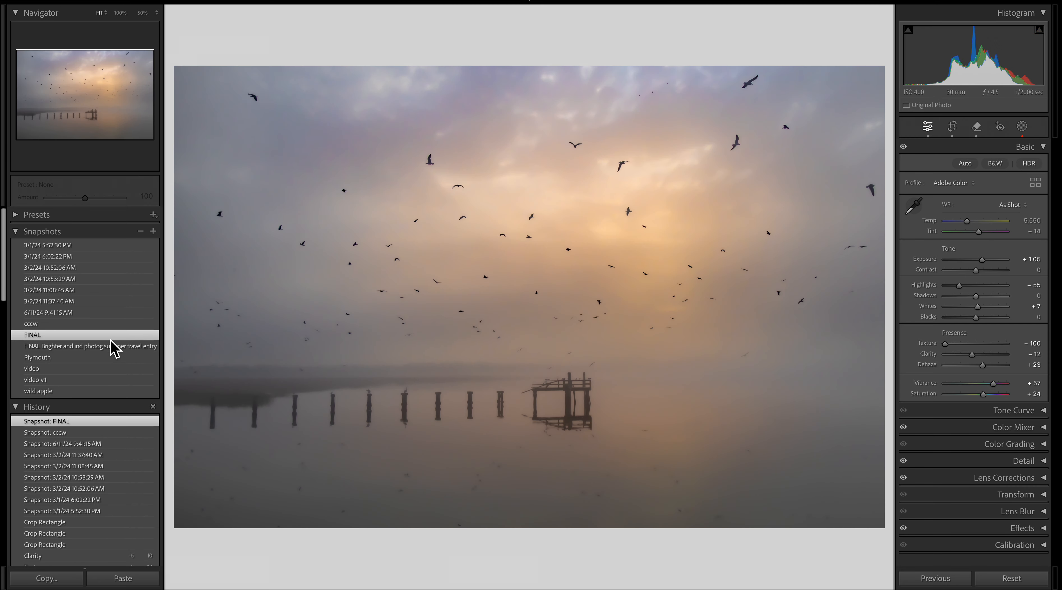
click(112, 348)
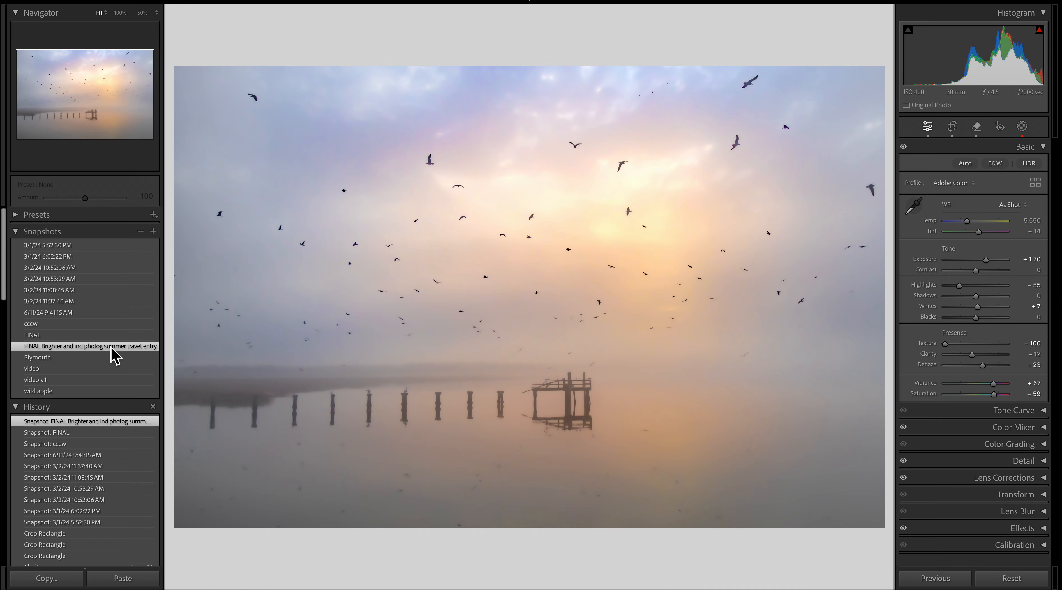
click(111, 359)
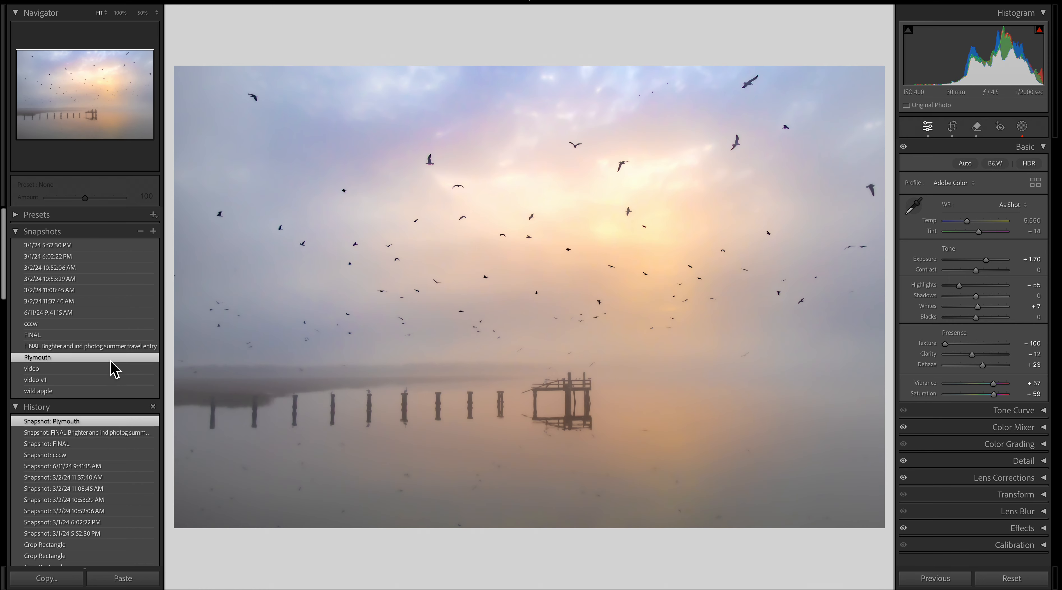
click(111, 368)
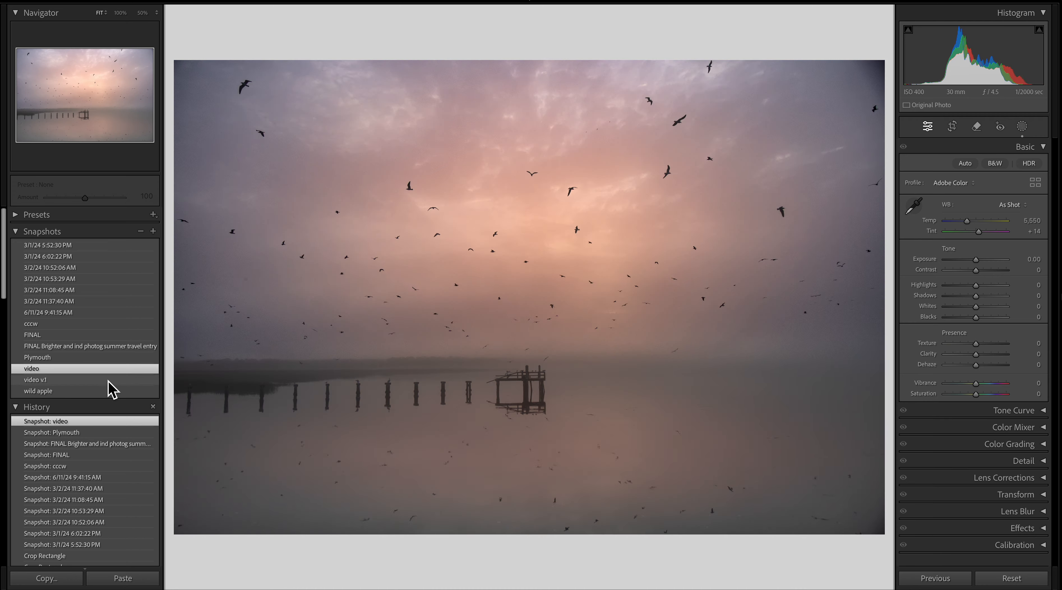
click(109, 380)
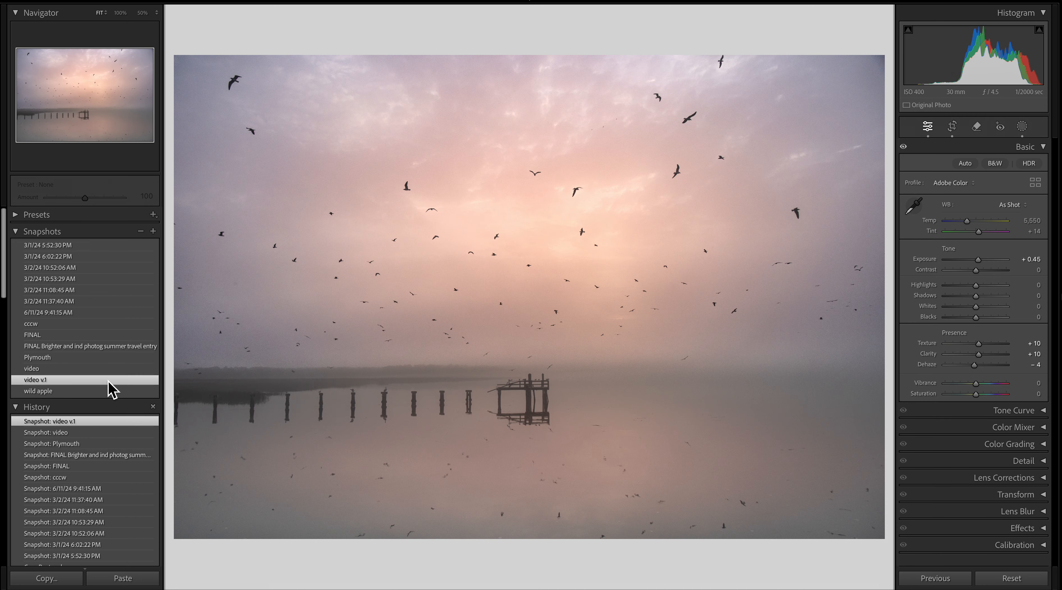
click(107, 390)
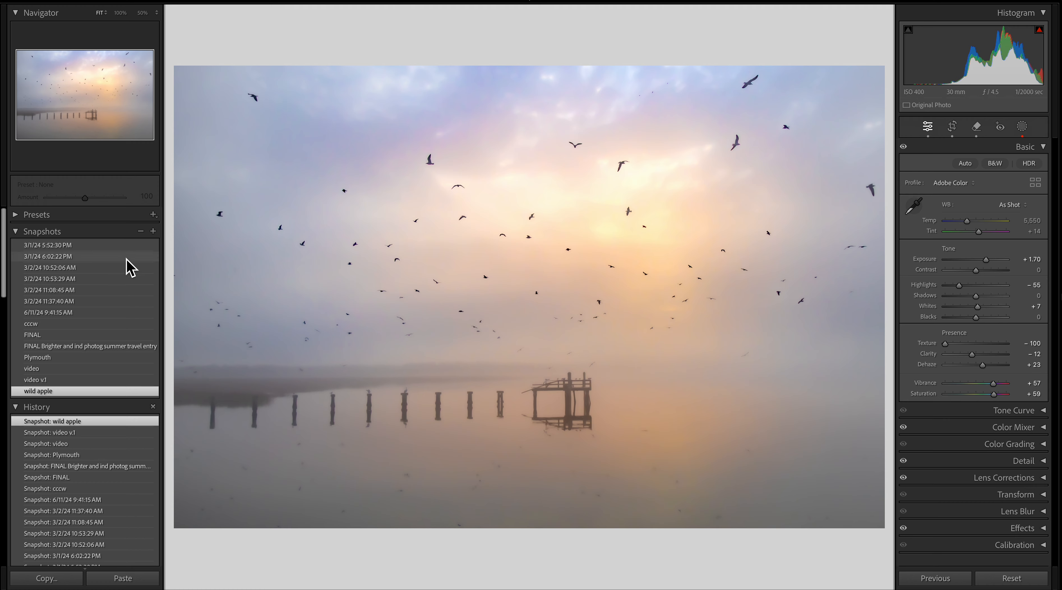
click(114, 246)
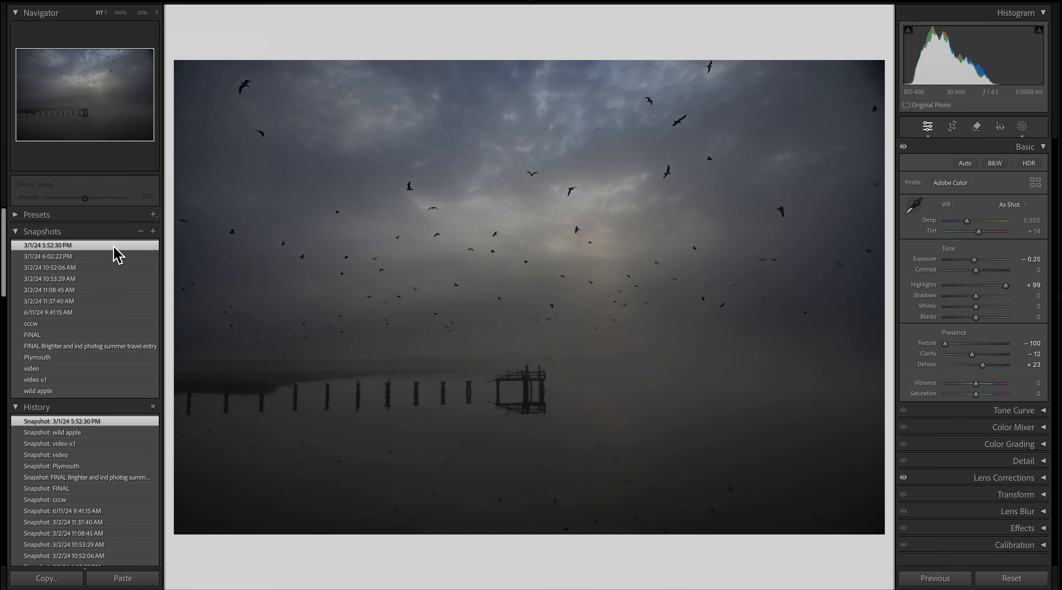